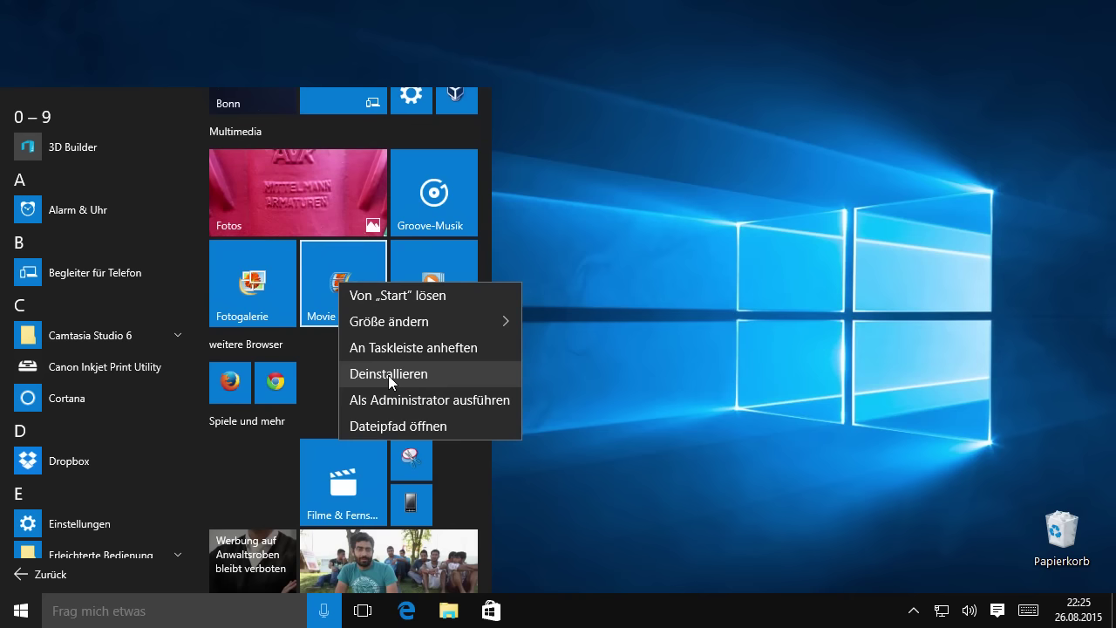
Dismiss the Movie Maker tile's options and close the Start menu
click(313, 393)
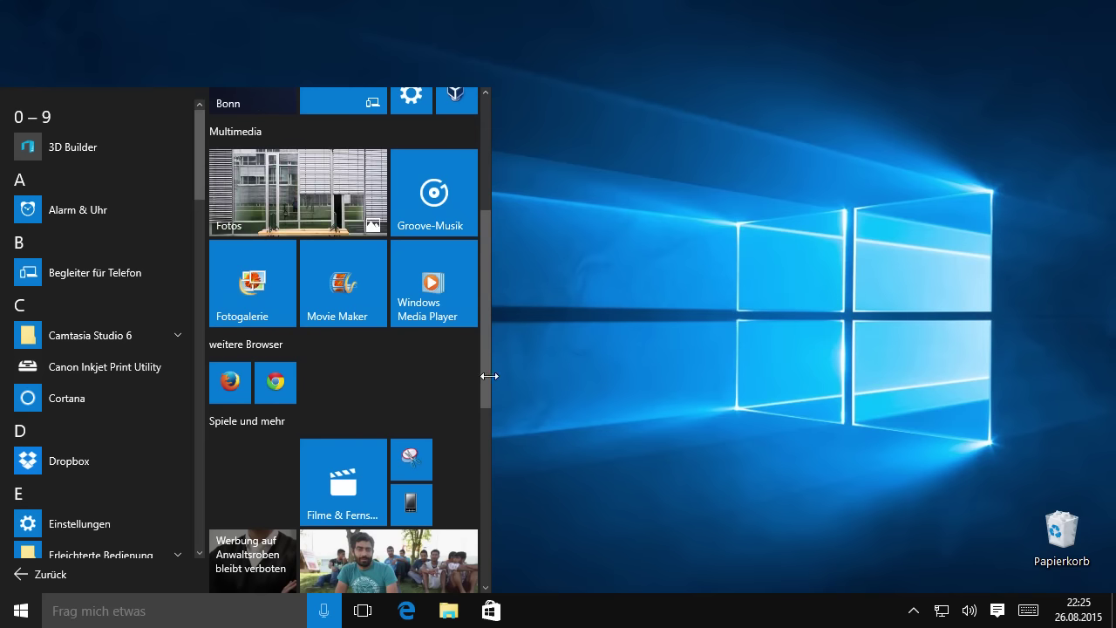
drag(487, 225, 490, 103)
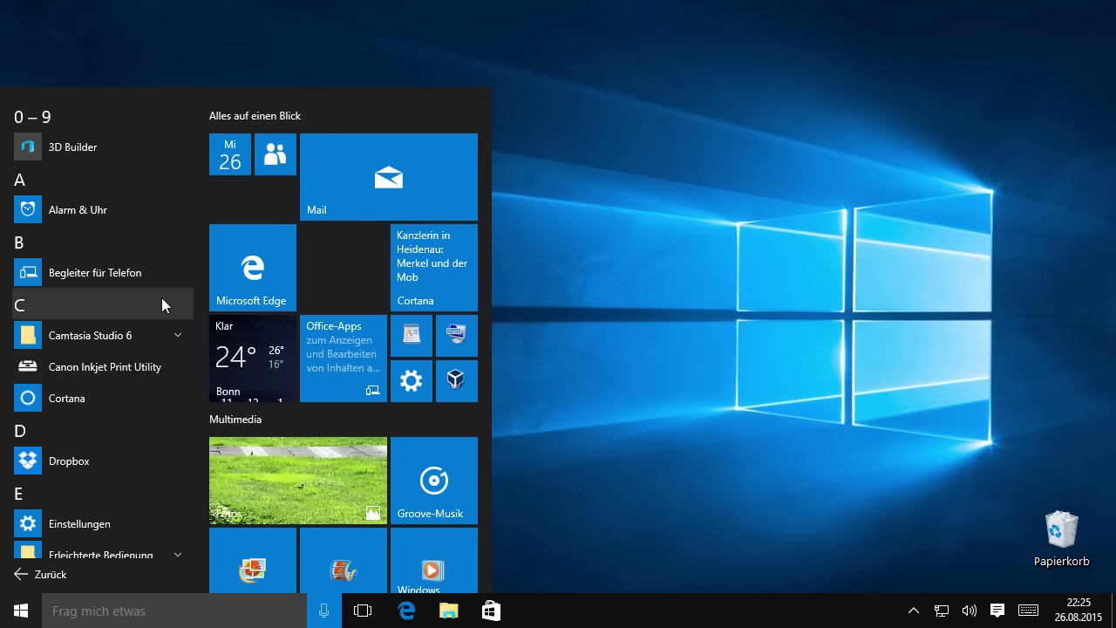
click(653, 417)
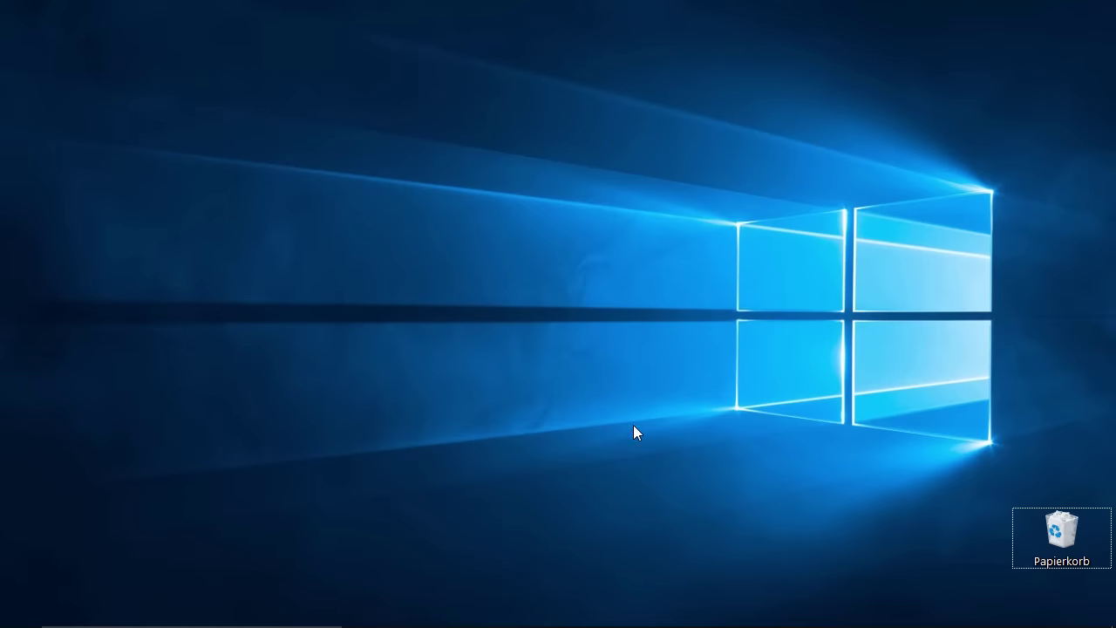
Open the Windows Store, look through the recommended apps and free top apps, and close it
click(491, 612)
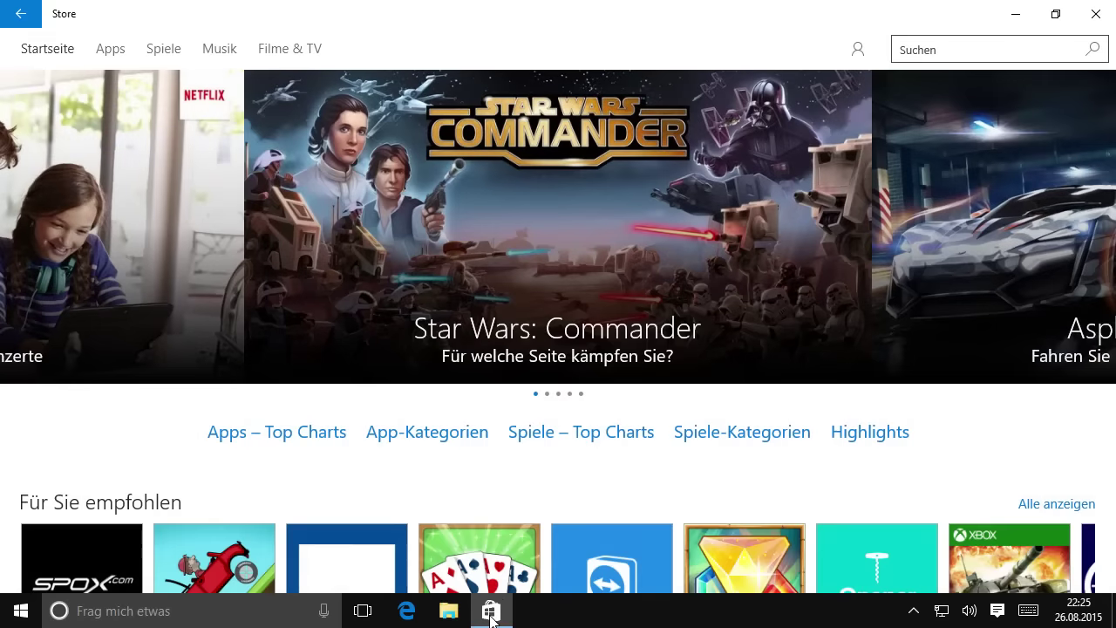
scroll(512, 498, down, 5)
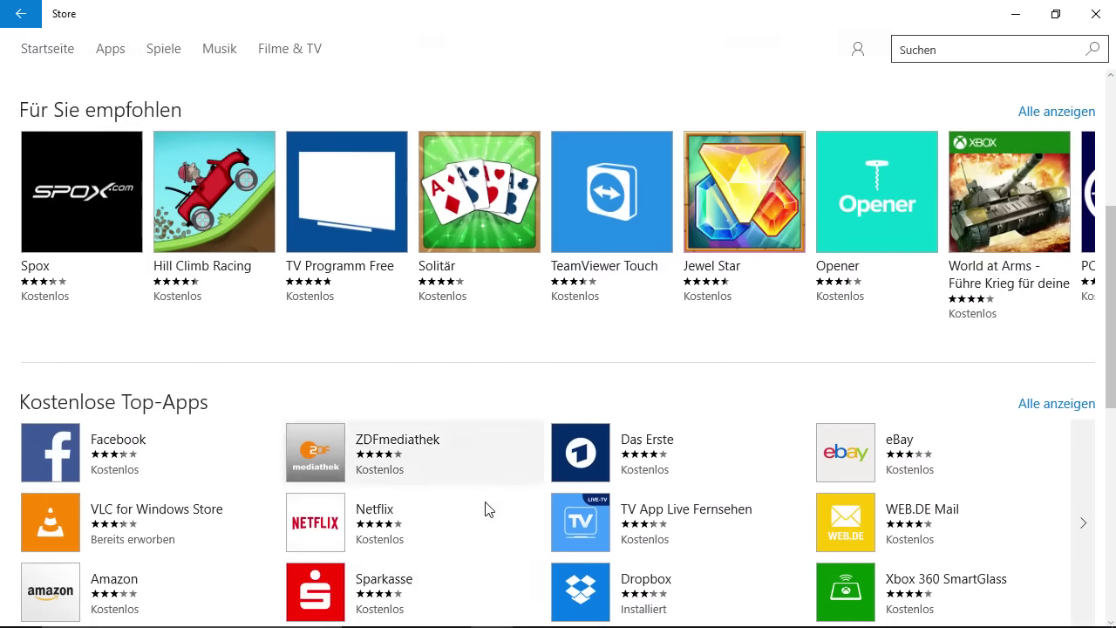
scroll(488, 510, down, 1)
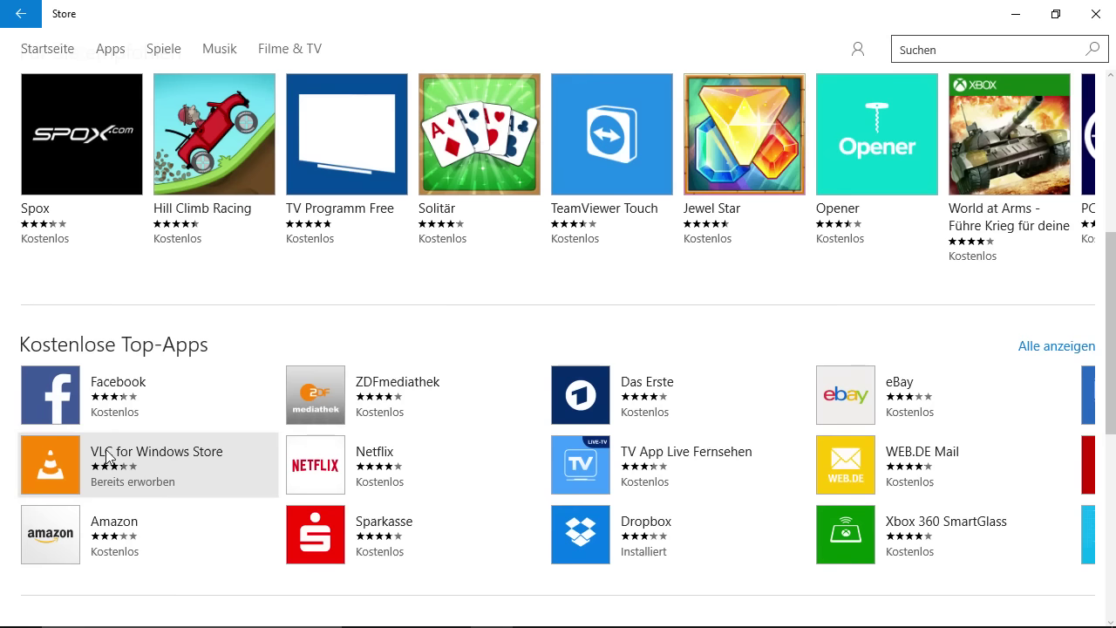
click(1097, 14)
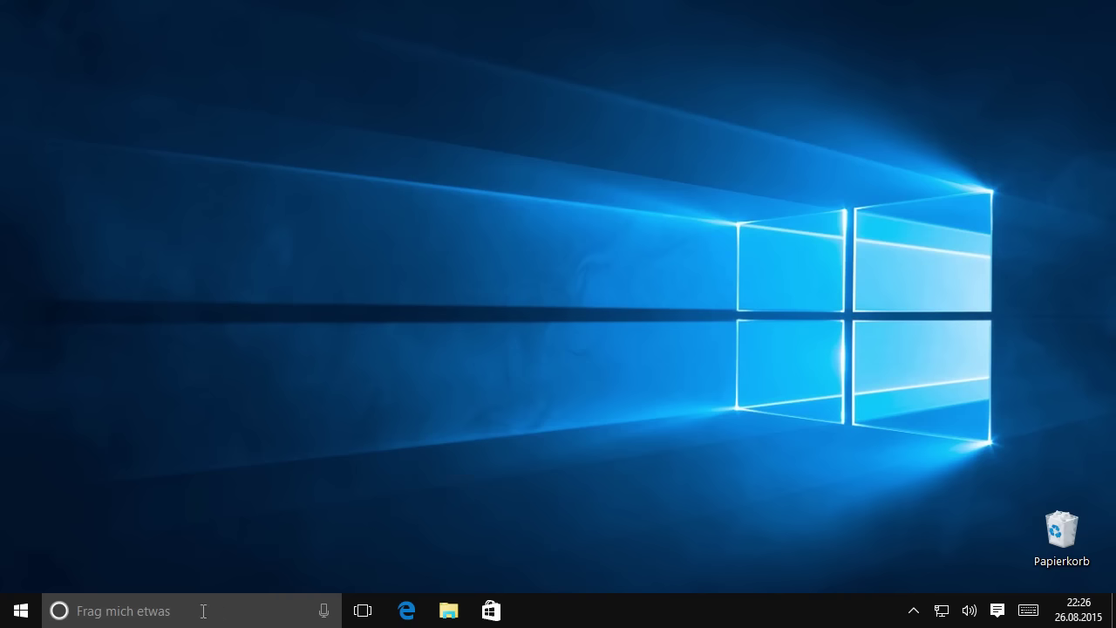
Open the Apps & Features page in the System category of the Windows settings
click(22, 615)
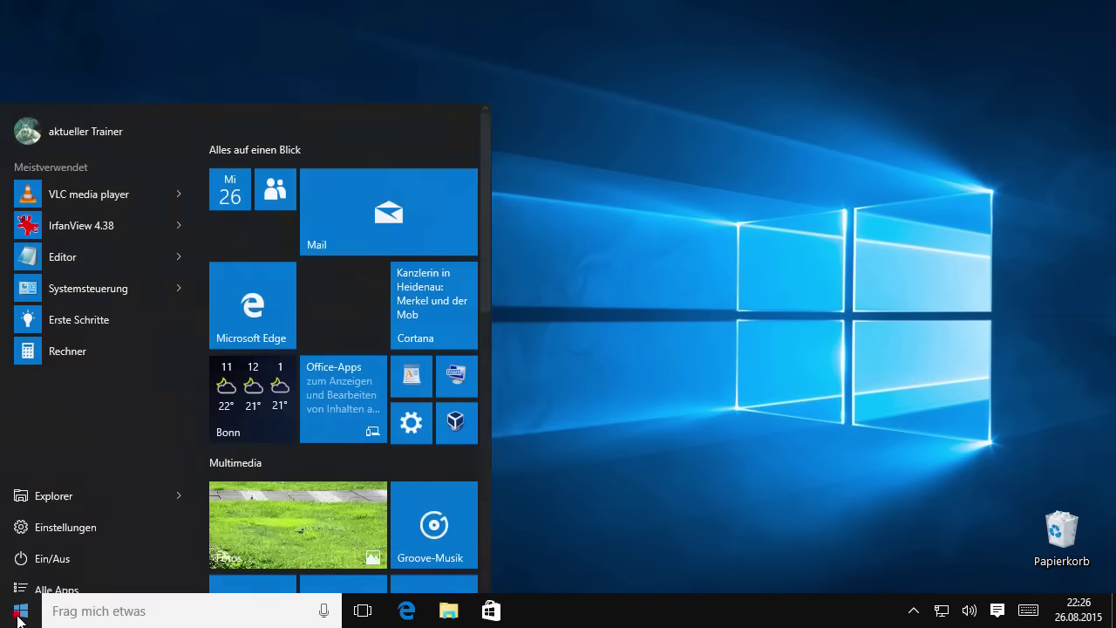
click(81, 511)
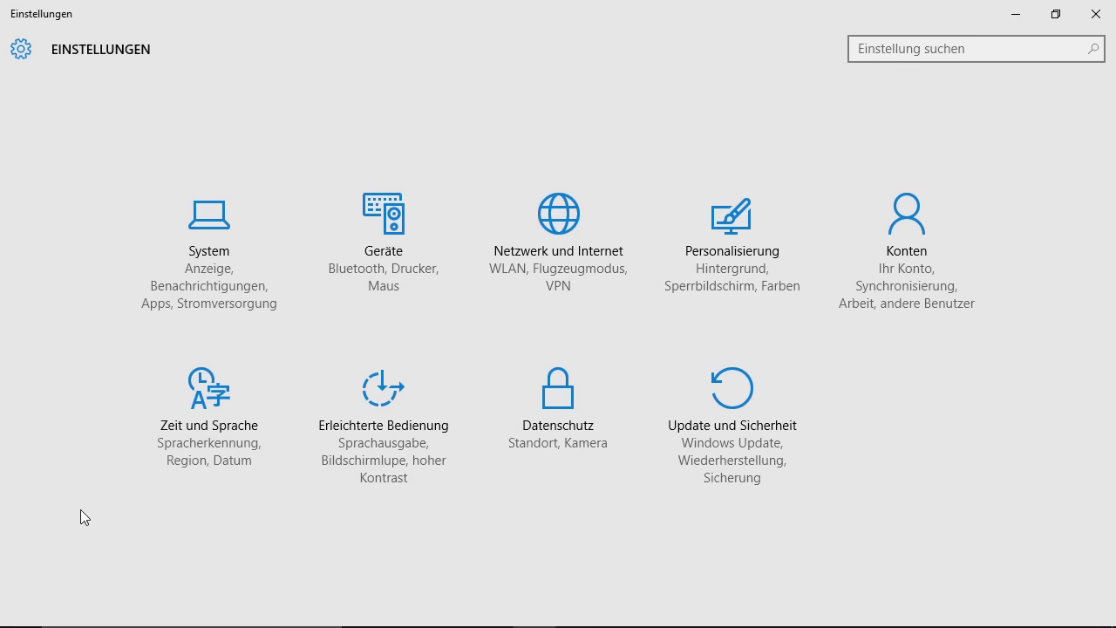
click(194, 227)
click(72, 175)
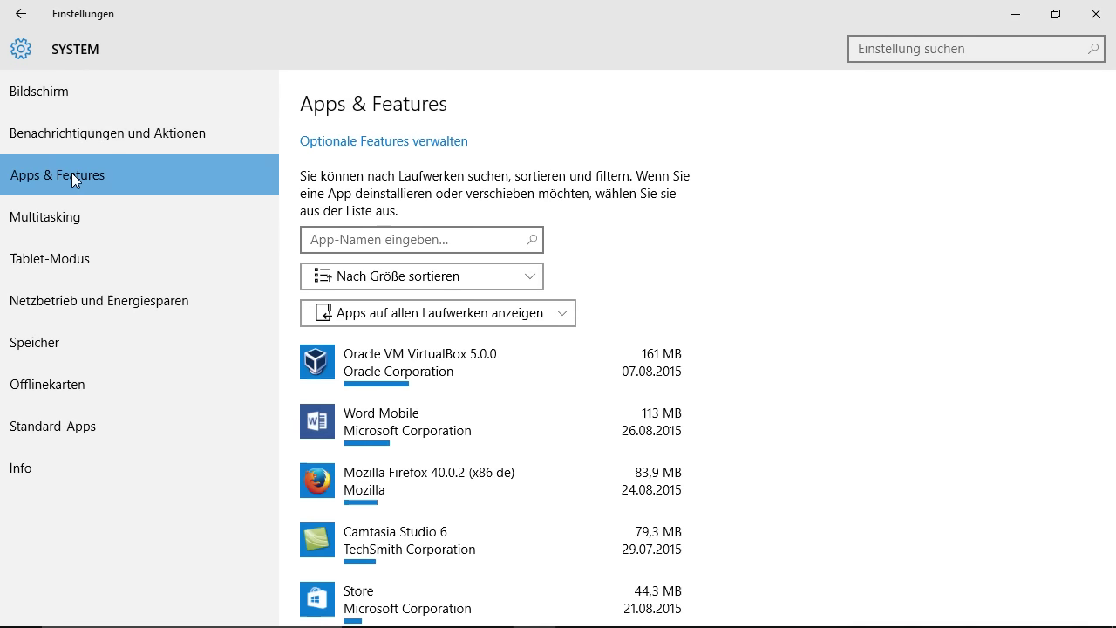
Expand the Word Mobile and Oracle VM VirtualBox 5.0.0 entries to view their uninstall options
scroll(715, 436, down, 2)
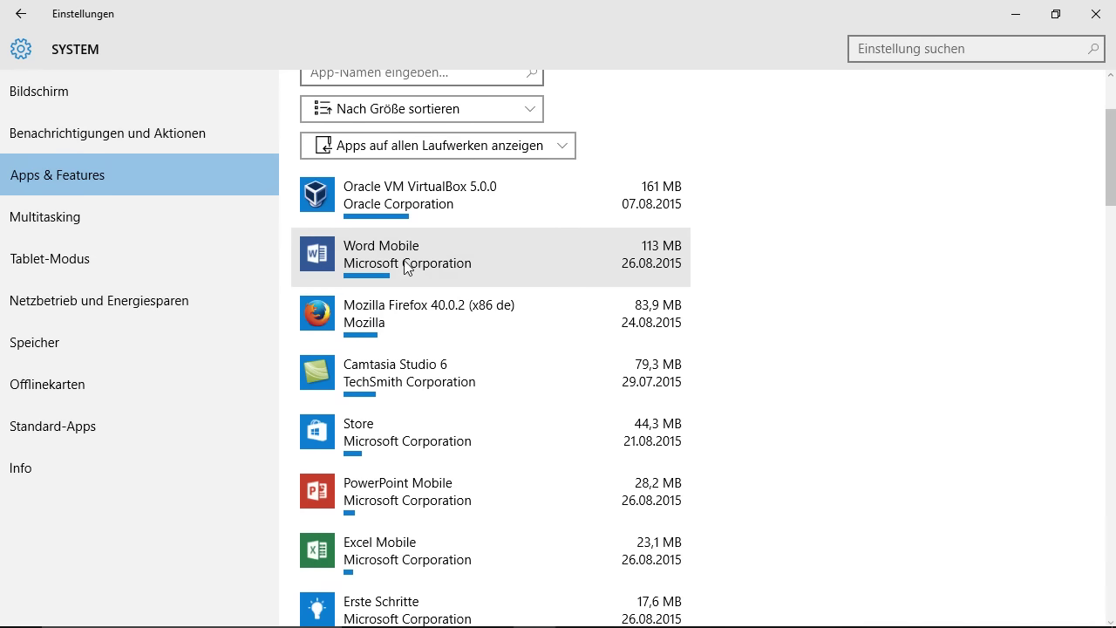
click(435, 257)
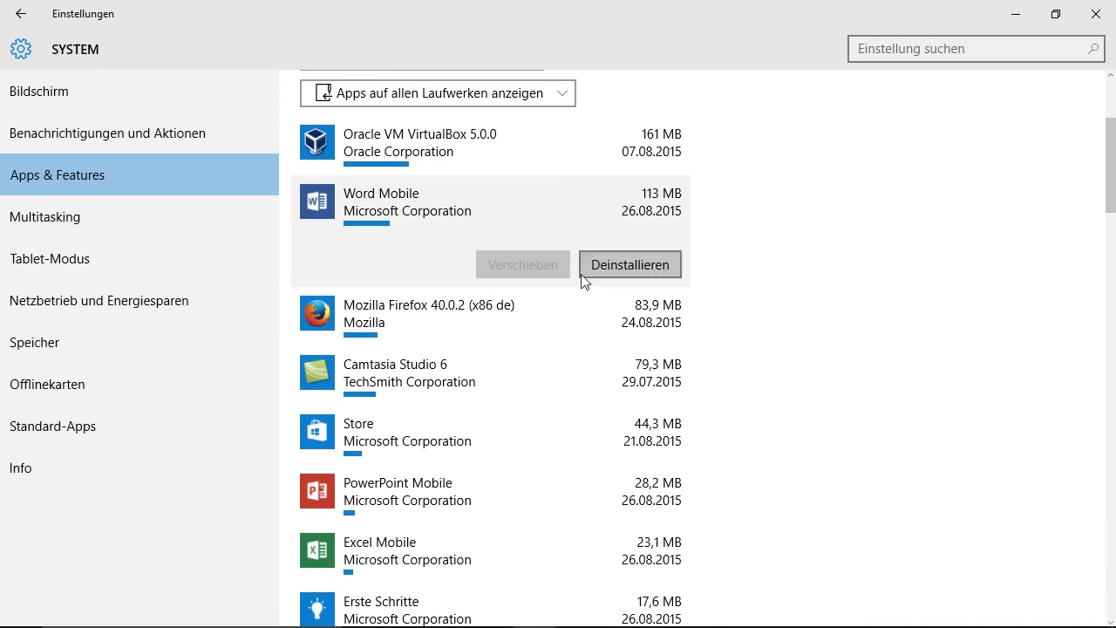
click(398, 137)
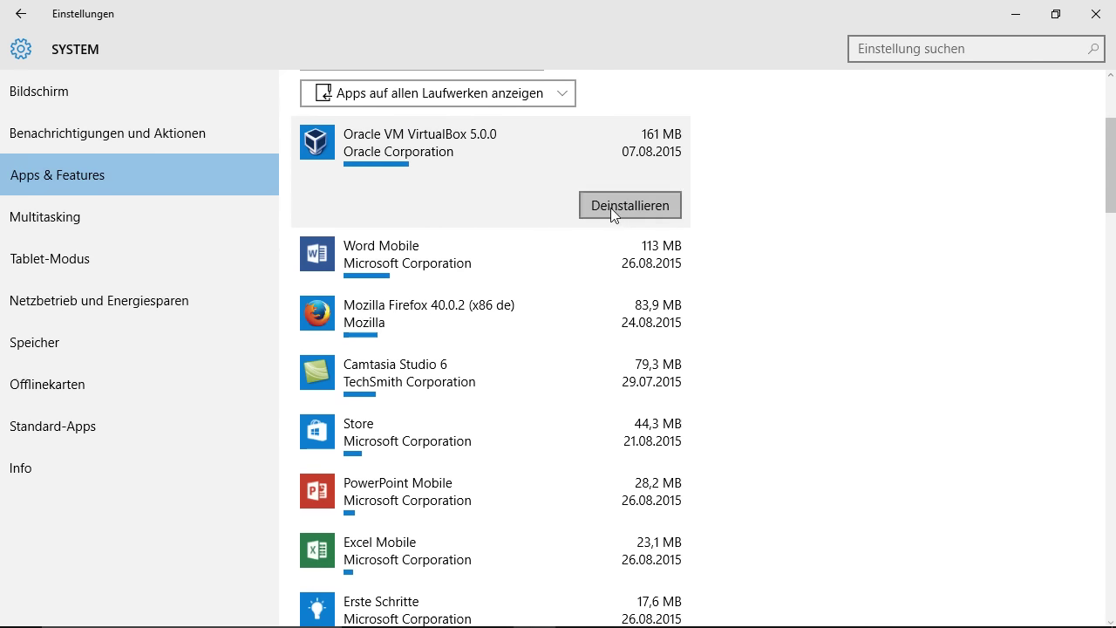
Expand the Windows Live Essentials entry at the end of the app list to view its uninstall option
drag(1108, 166, 1114, 558)
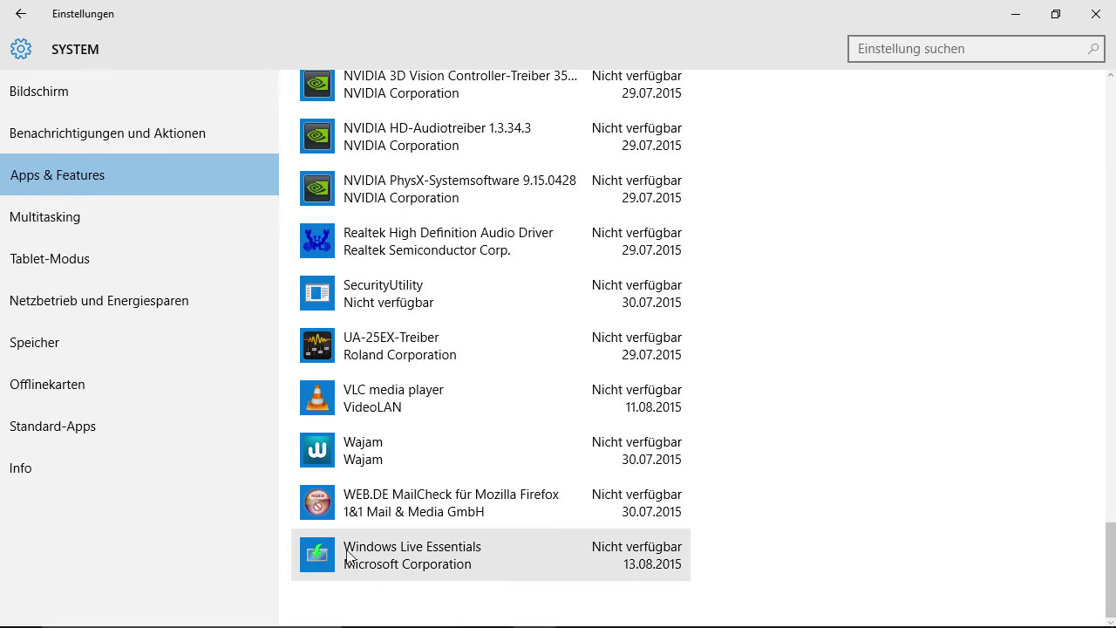
click(447, 552)
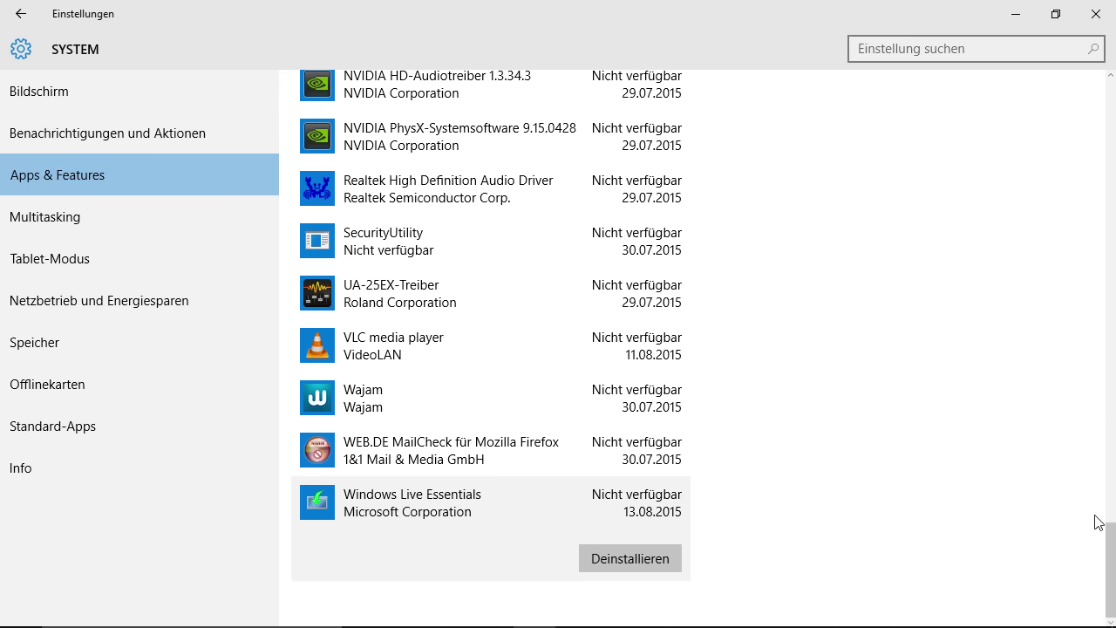
drag(1111, 536, 1112, 96)
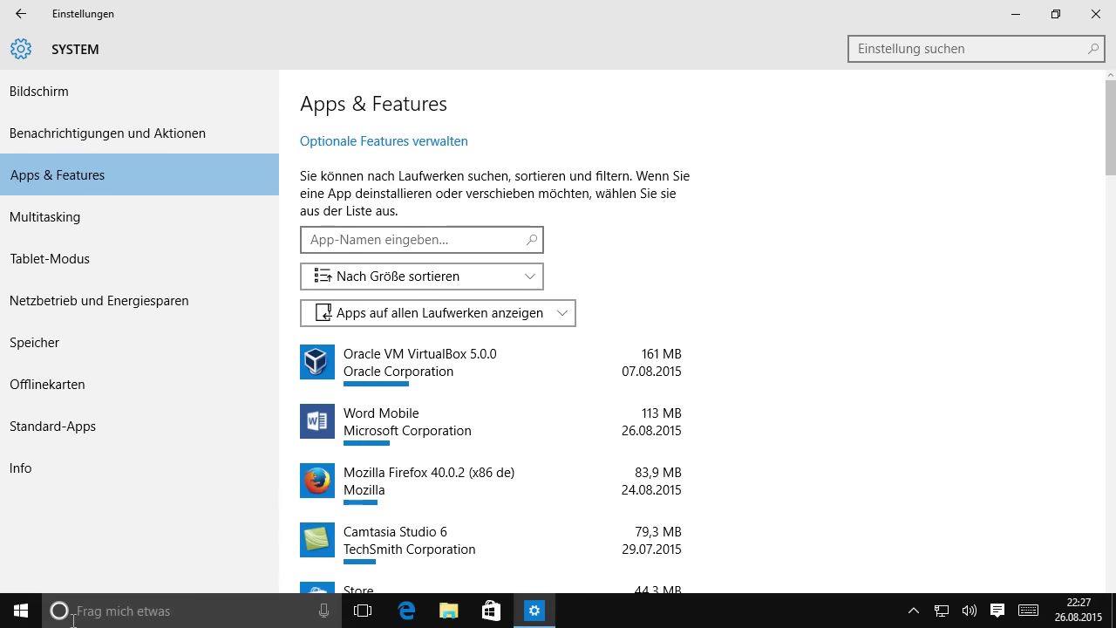
Search Windows for "system", open the Systemsteuerung, and go to Programme und Features
click(101, 613)
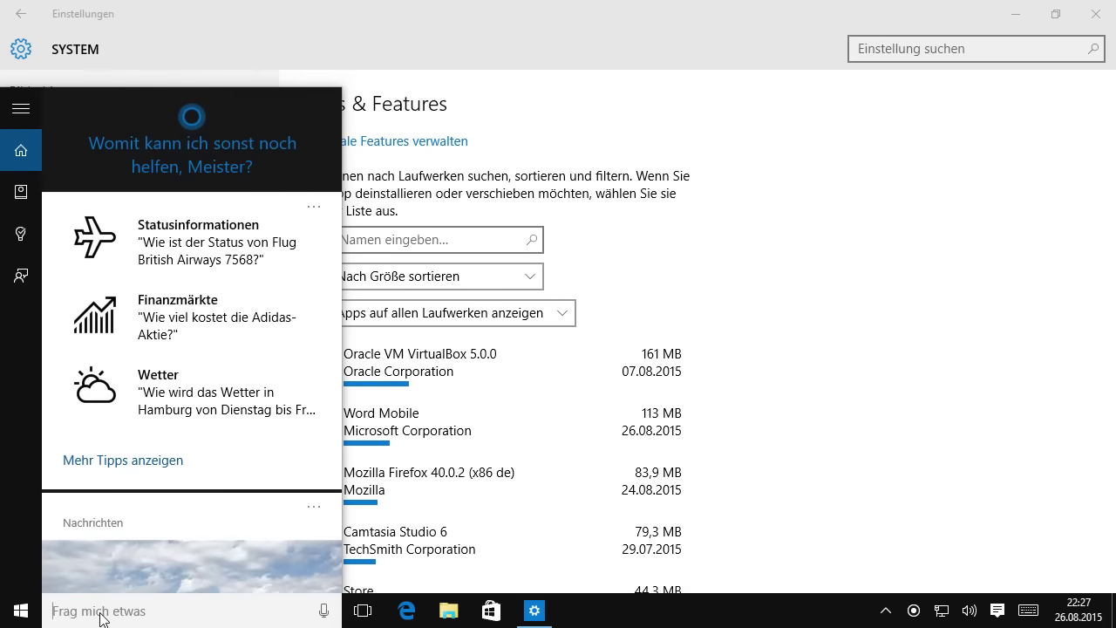
text(syste)
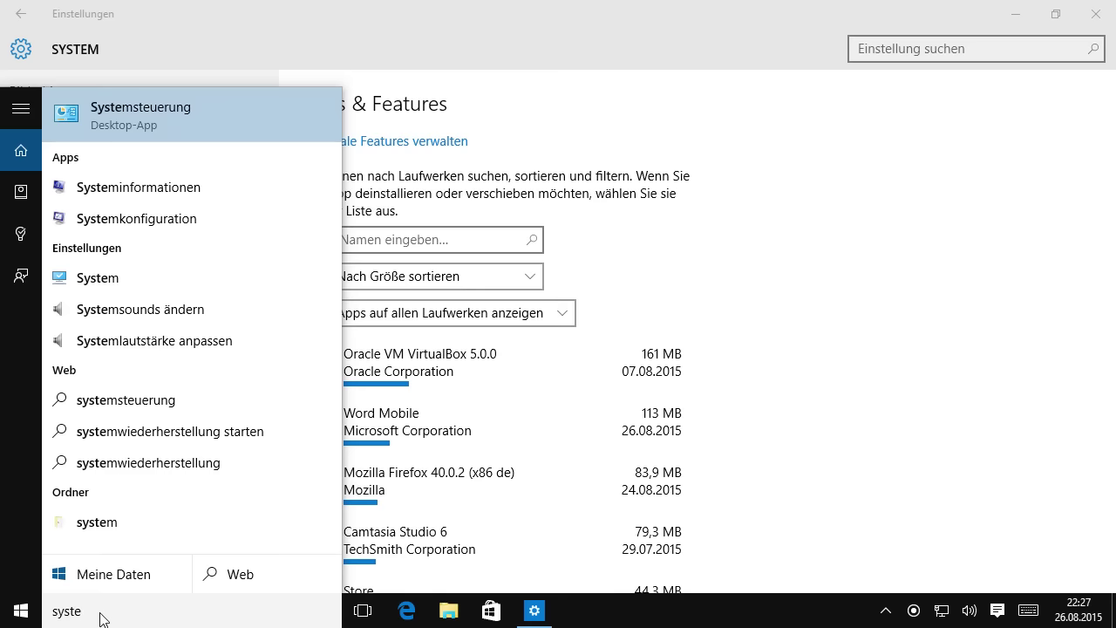
text(m)
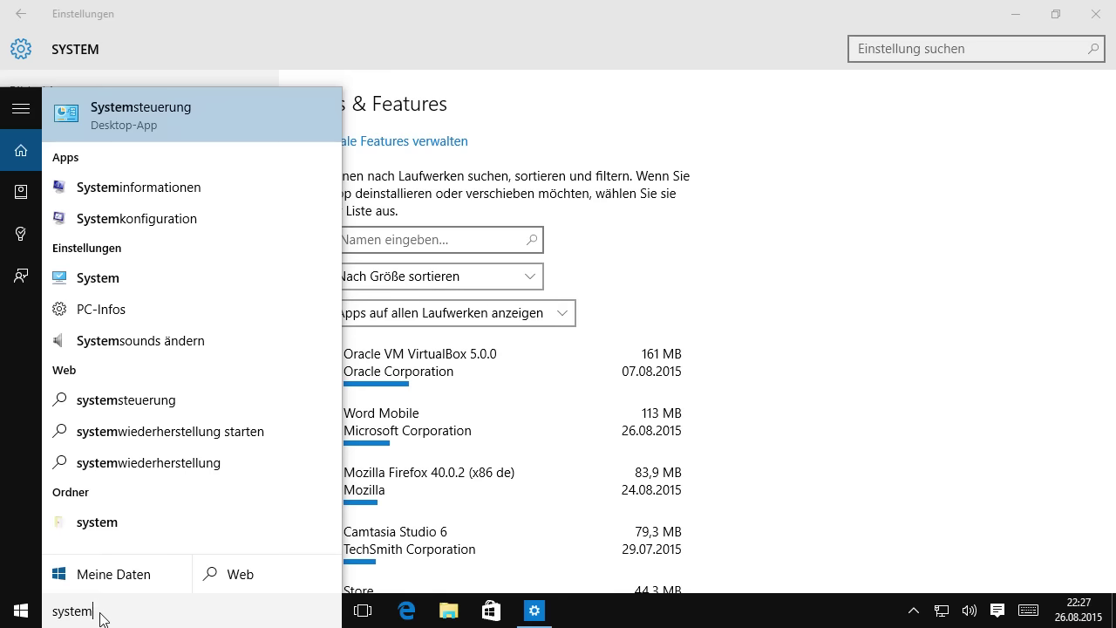
click(136, 116)
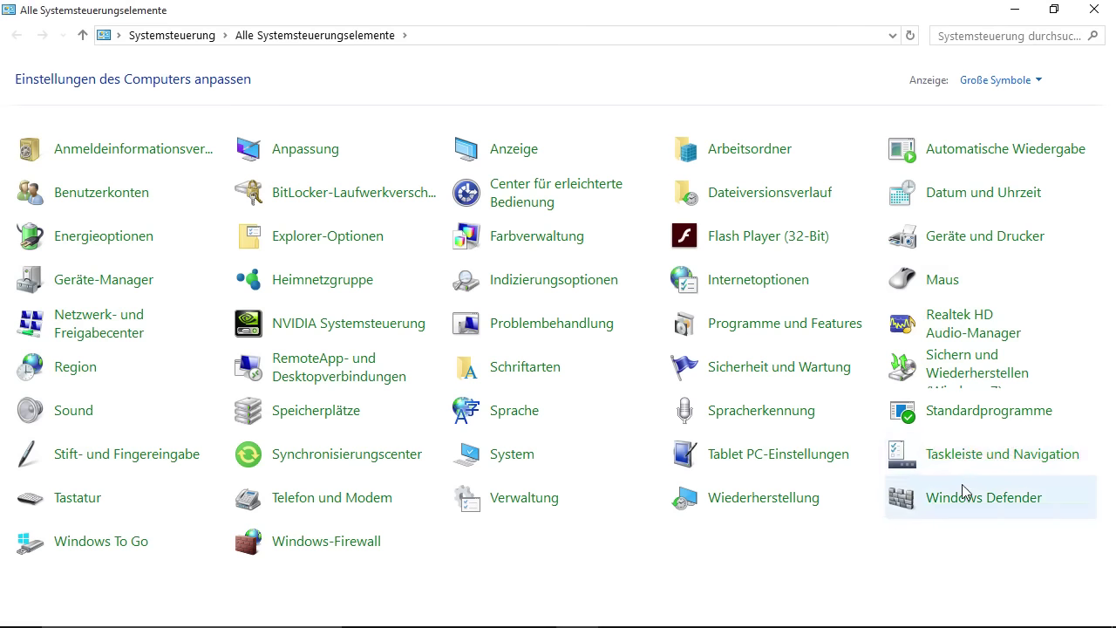
click(752, 335)
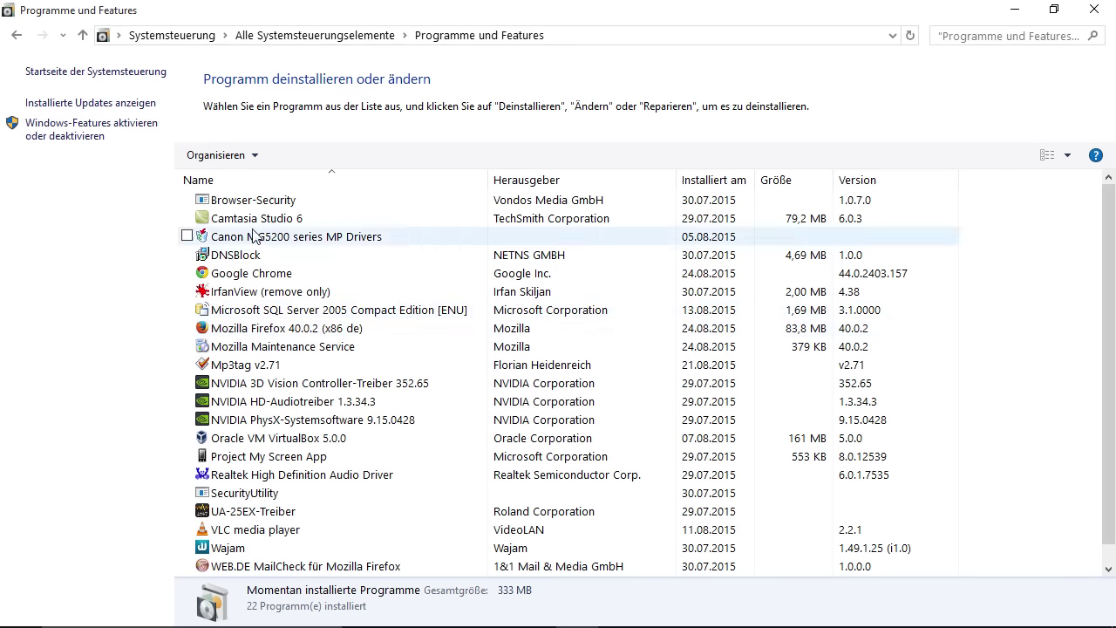
Open the Windows Essentials 2012 uninstaller as far as the choice of programs to remove, and cancel it
click(270, 316)
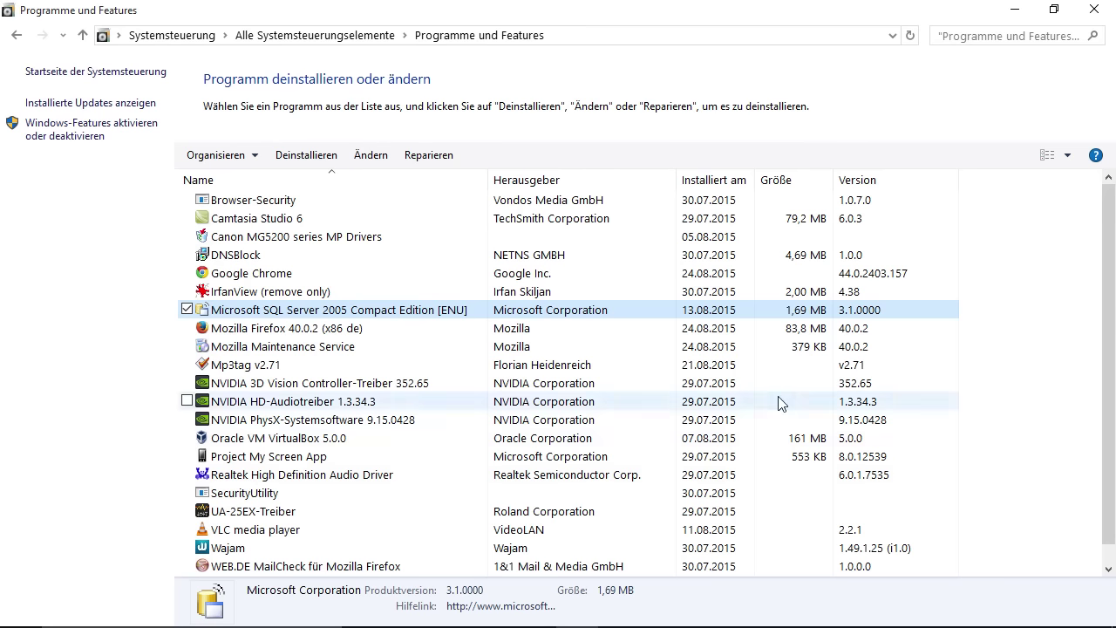
scroll(1106, 237, down, 1)
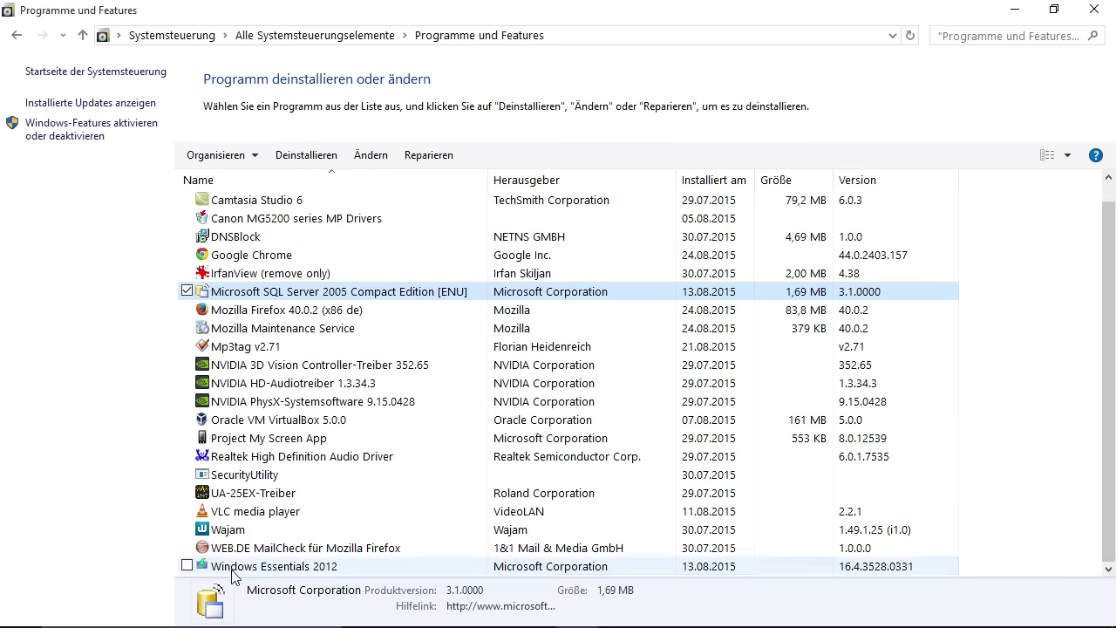
click(239, 568)
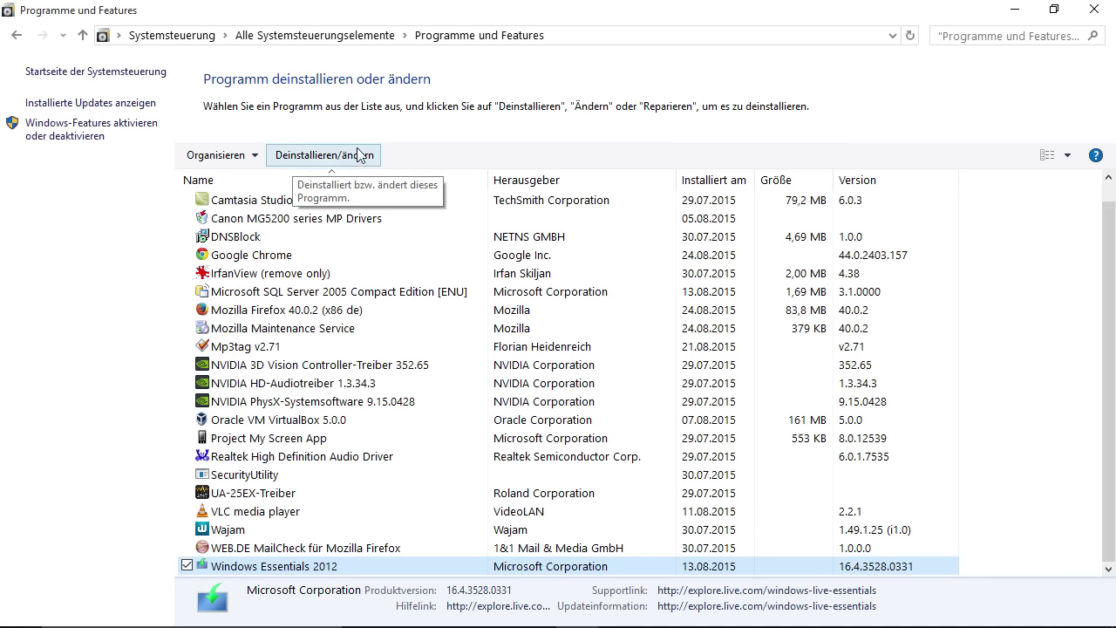
click(327, 157)
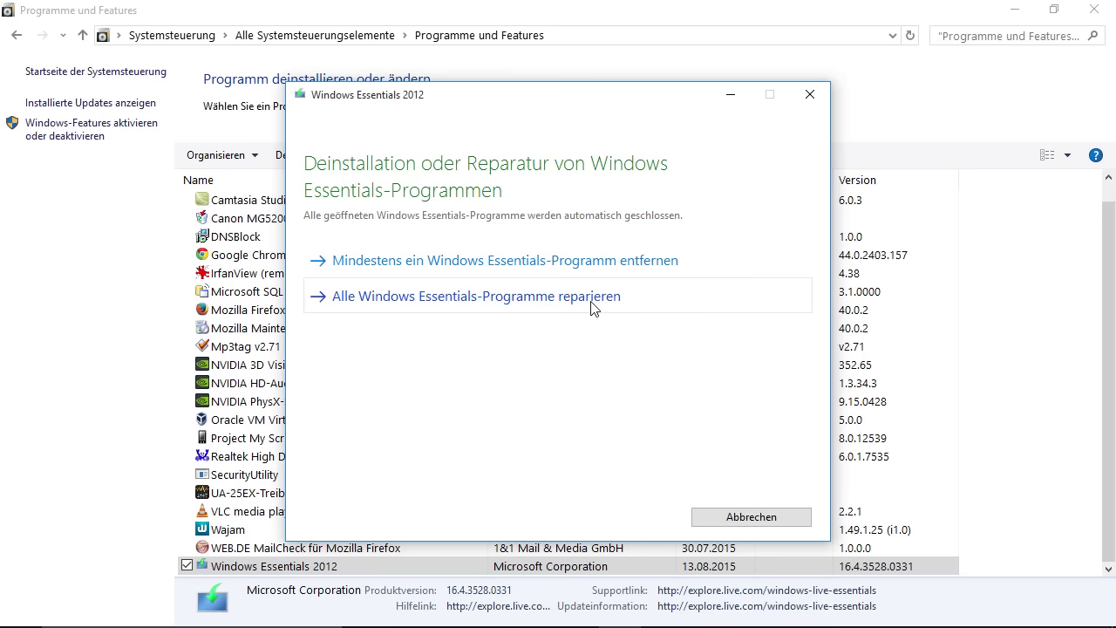
click(514, 266)
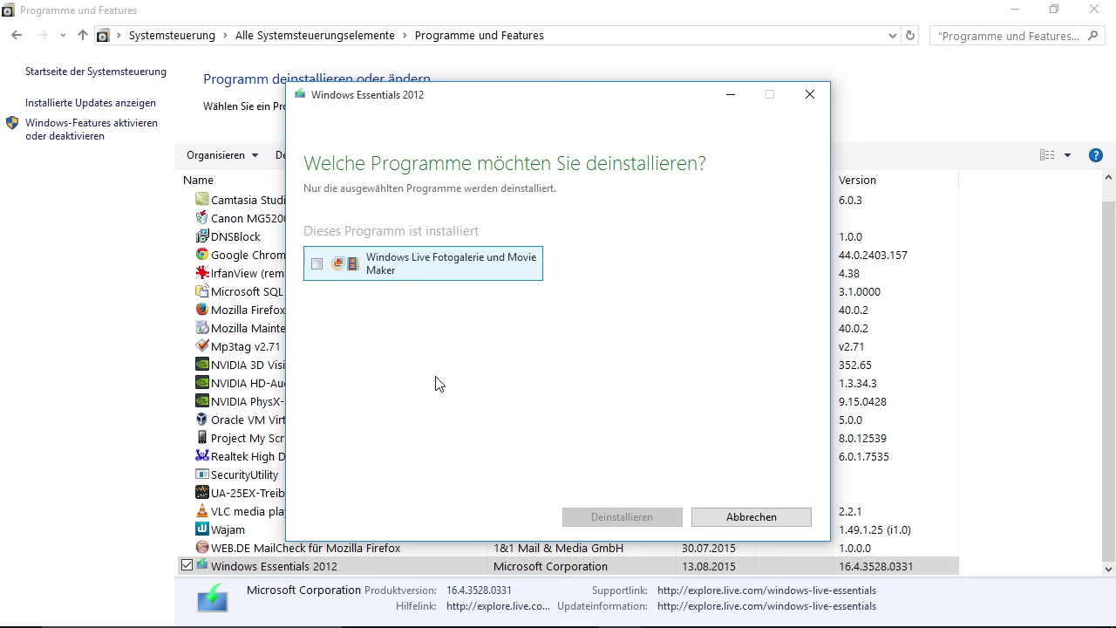
click(751, 518)
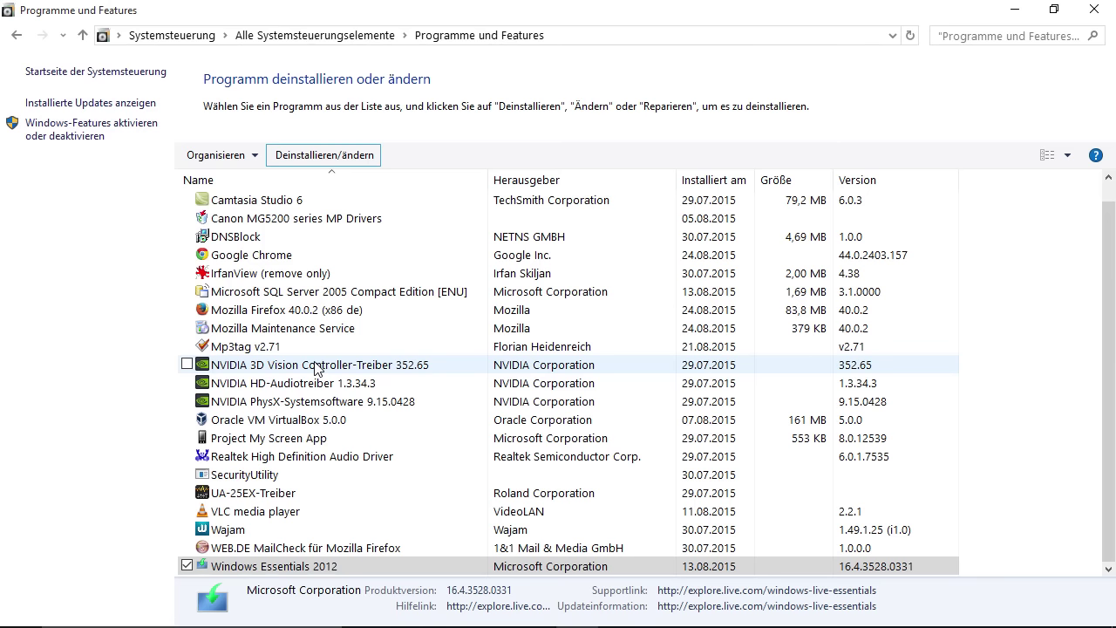
Close the Programme und Features window and the Settings window
click(1093, 11)
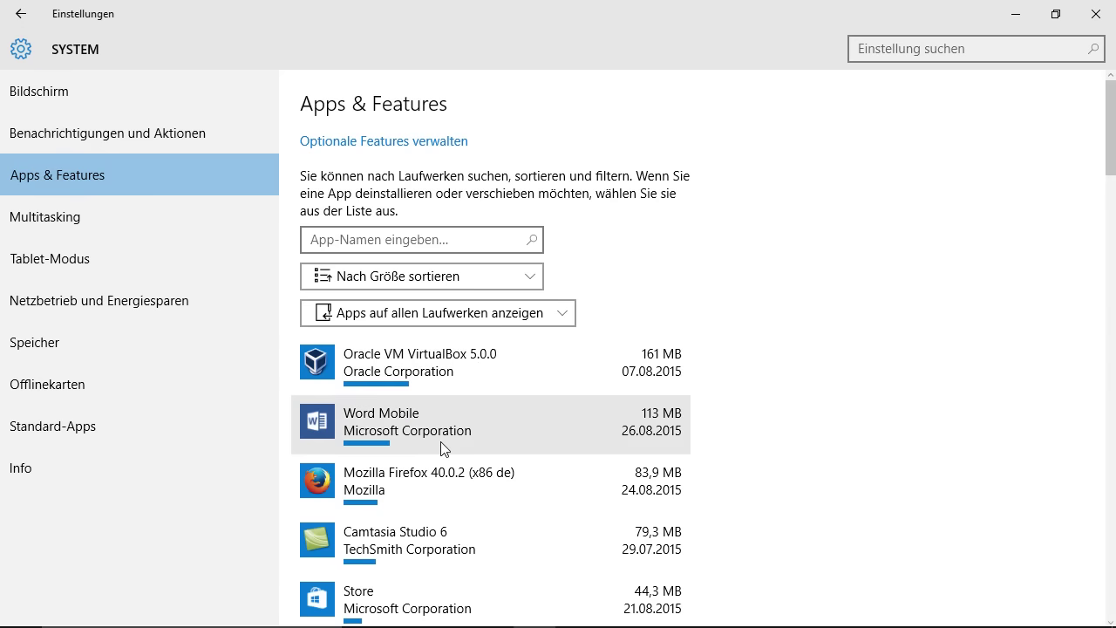
scroll(440, 448, down, 3)
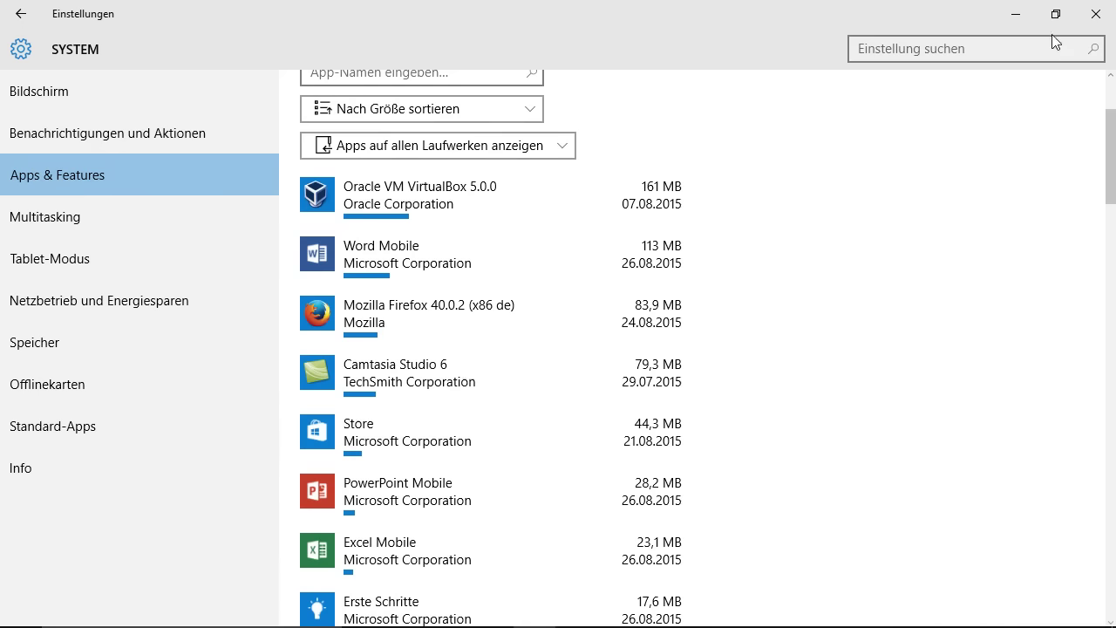
click(1096, 14)
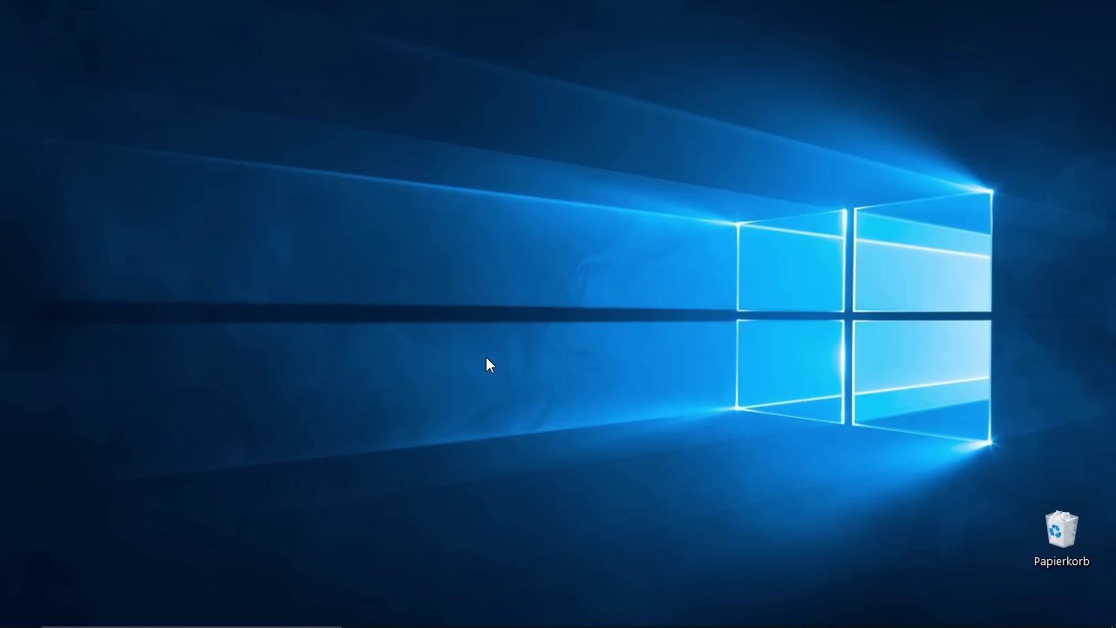
Check the hidden notification area icons and open the home page of the Windows settings
mouse_move(515, 613)
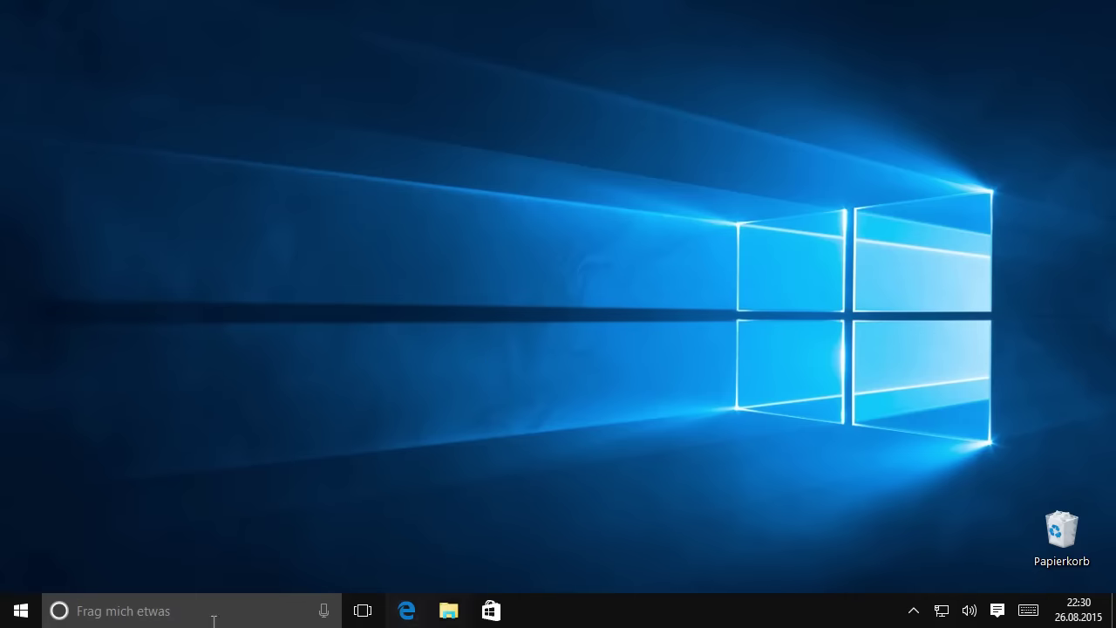
click(20, 613)
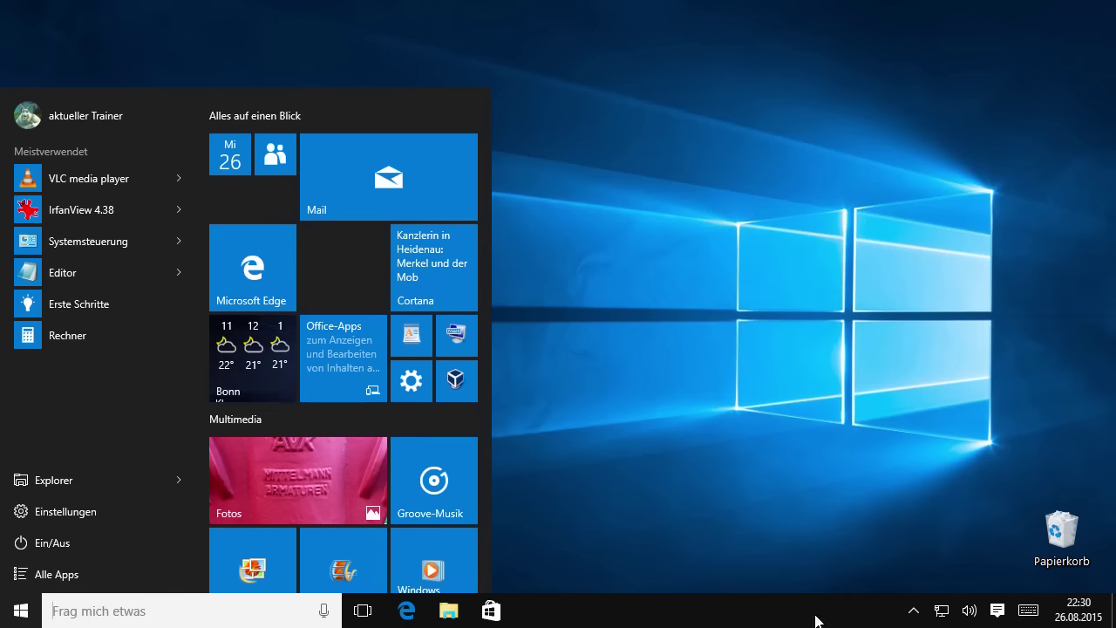
click(915, 612)
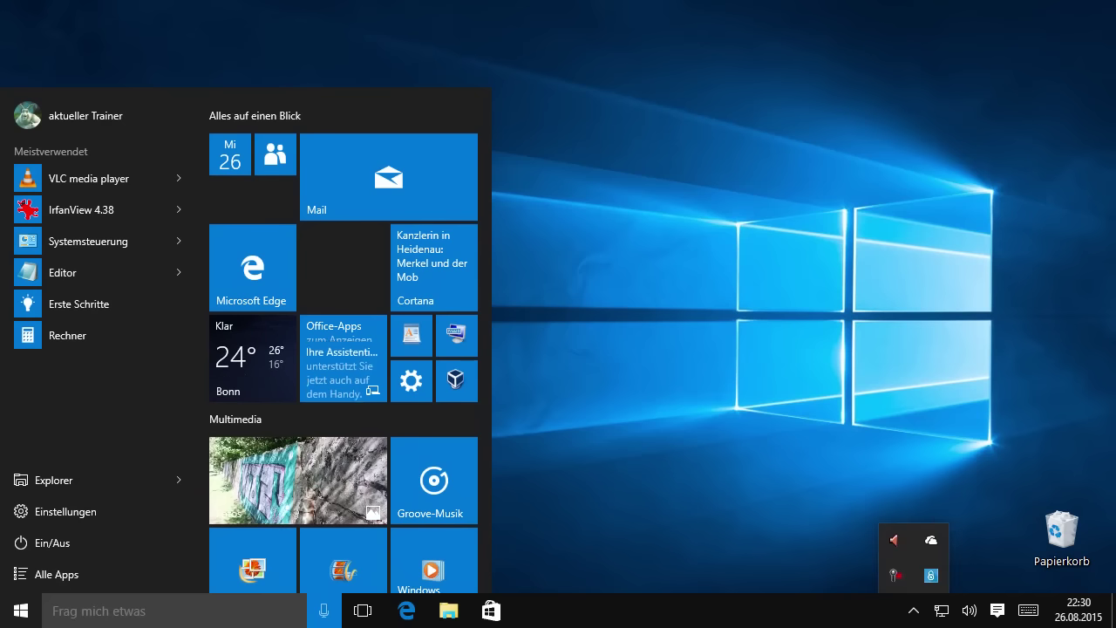
click(719, 620)
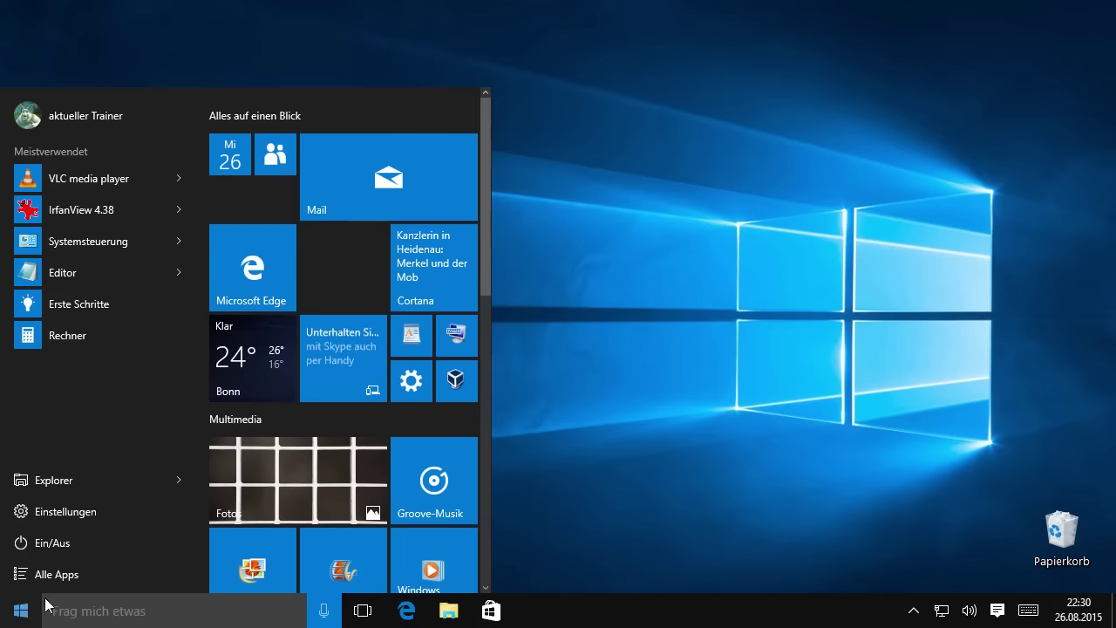
click(38, 511)
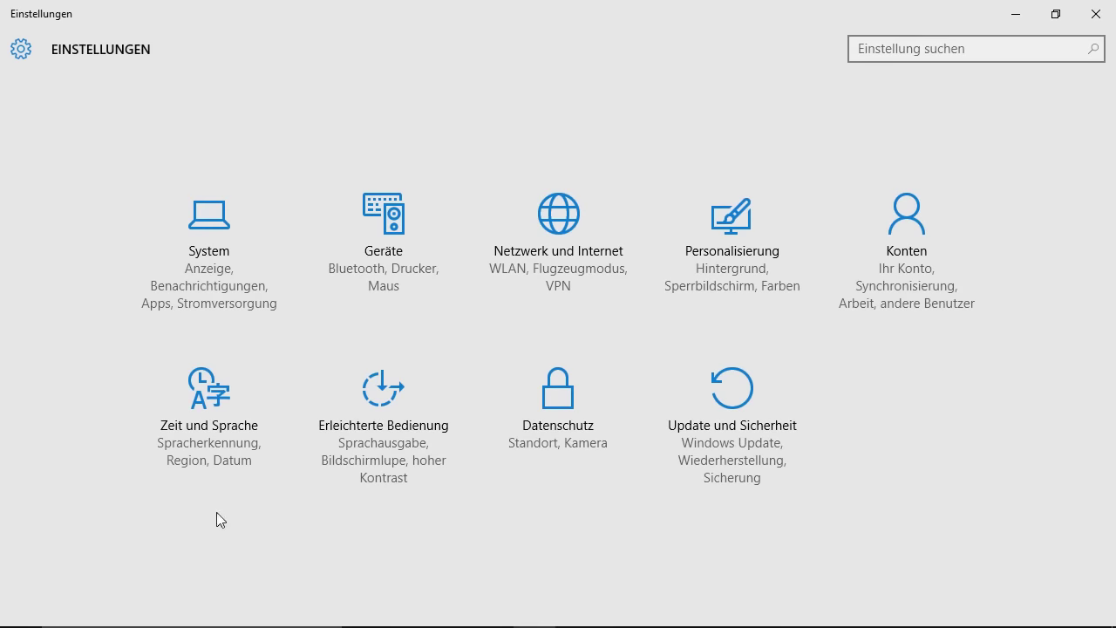
Go to Update und Sicherheit in the settings and check for new Windows updates
click(736, 402)
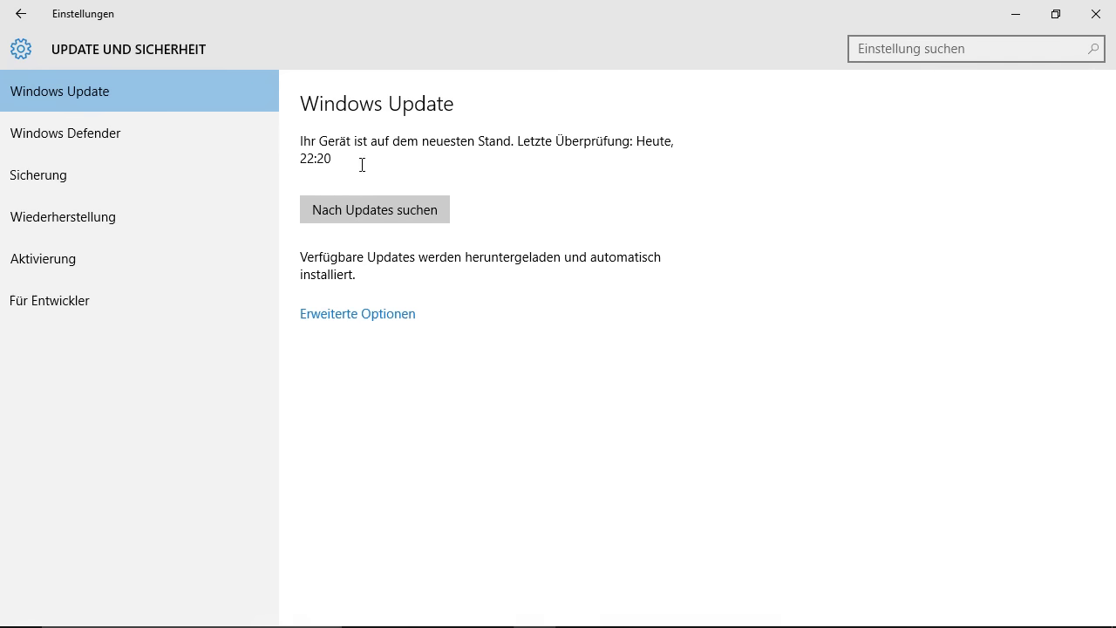
mouse_move(314, 627)
click(337, 216)
Open the Updateverlauf from the advanced Windows Update options and review the installed updates
click(355, 316)
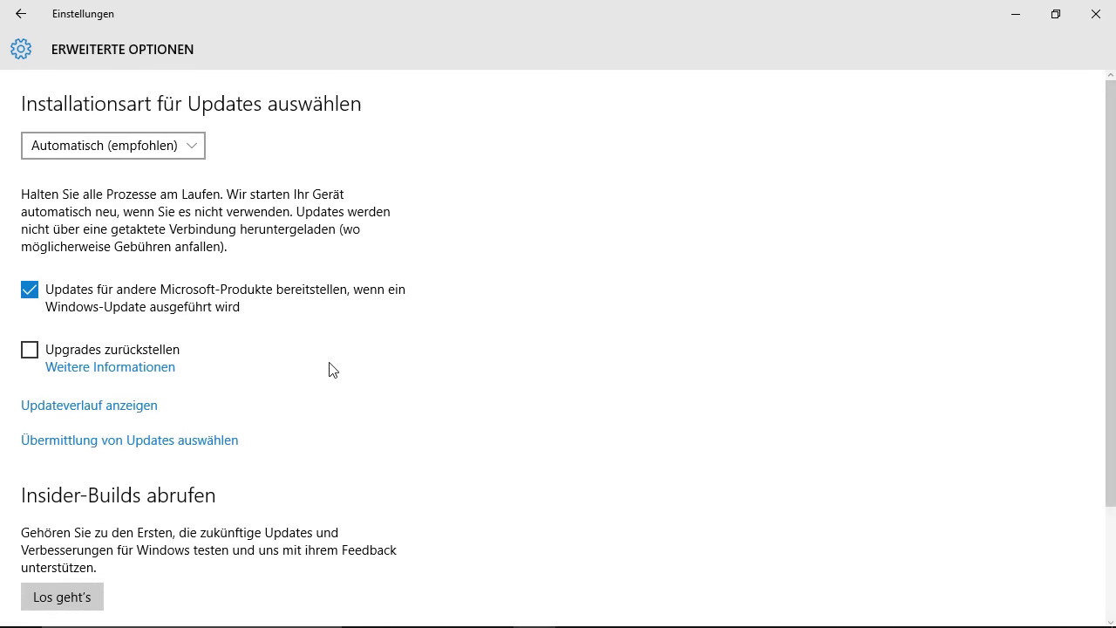
scroll(331, 370, down, 2)
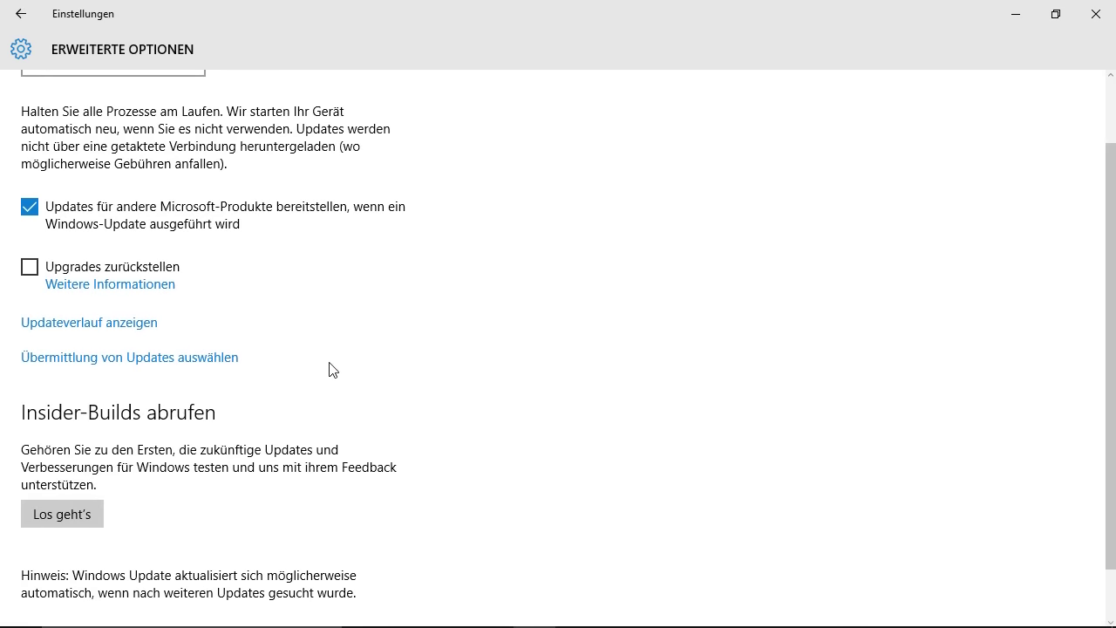
click(79, 324)
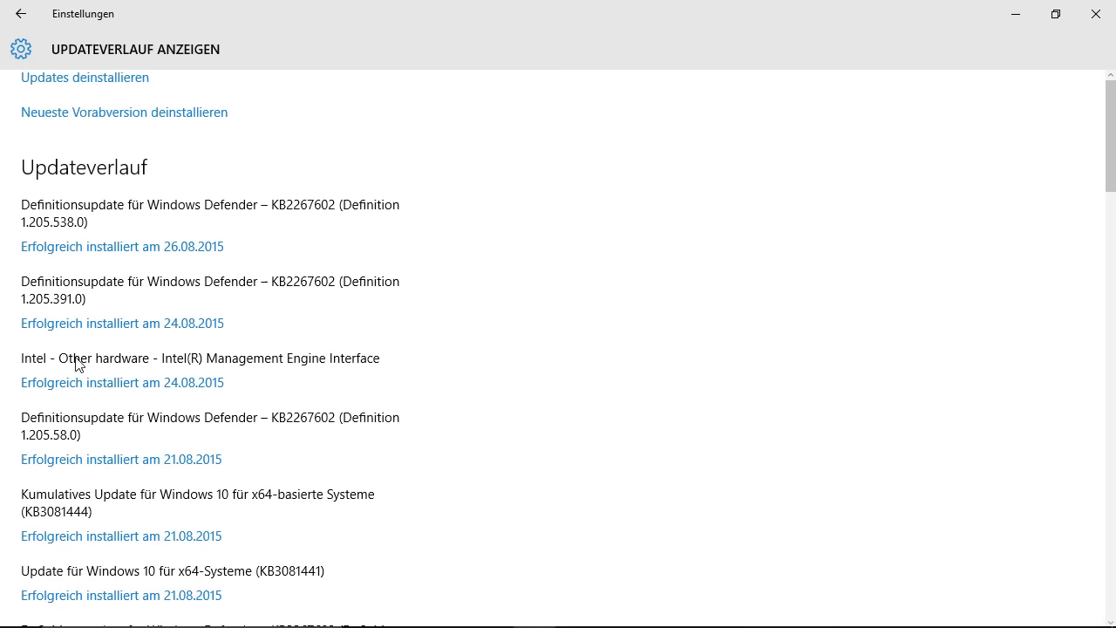
scroll(77, 362, down, 3)
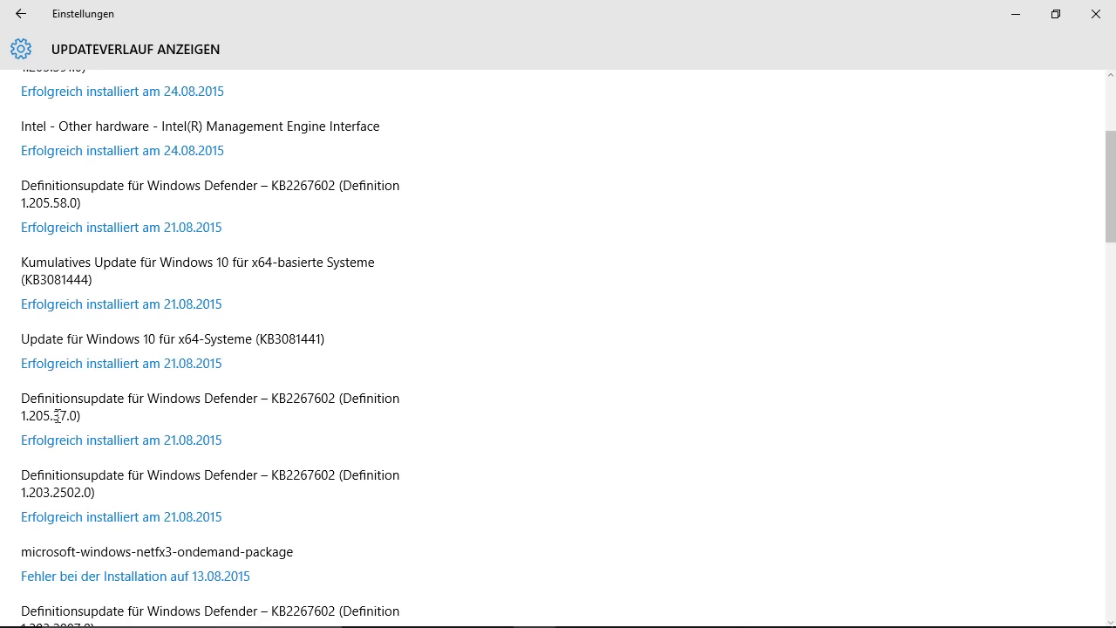
scroll(48, 384, down, 2)
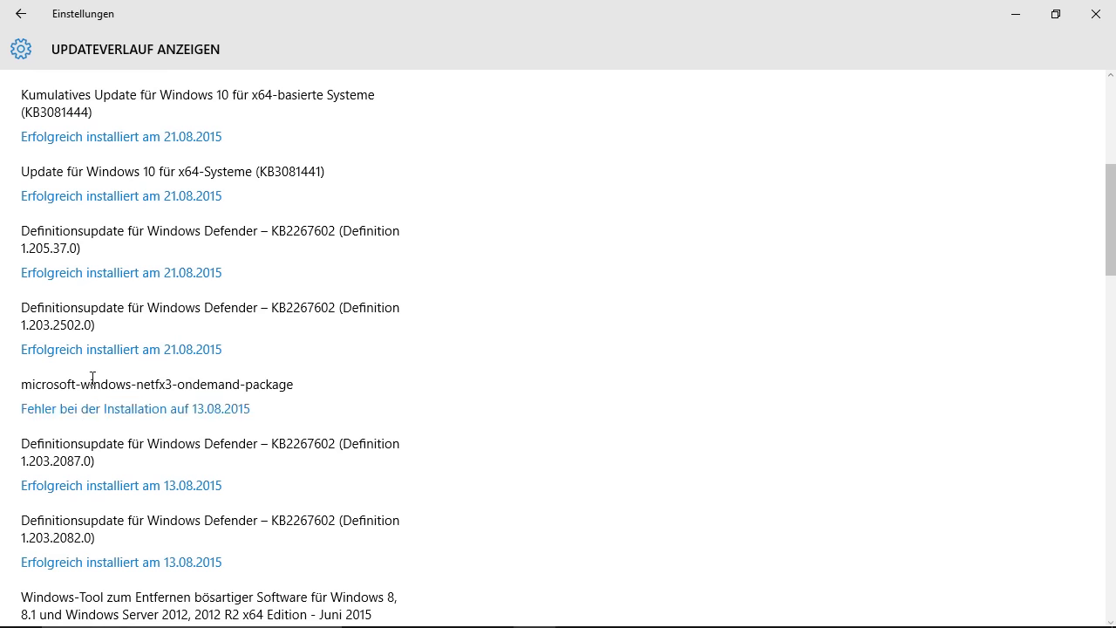
scroll(93, 378, up, 5)
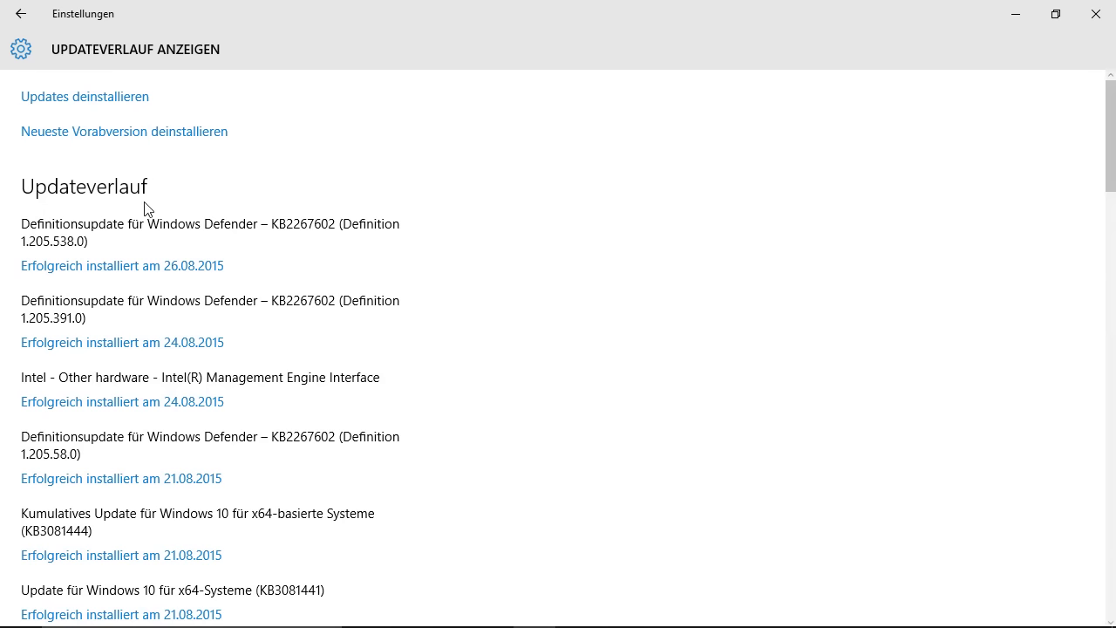
In the list of uninstallable updates, widen the Name column and select security update KB3081444, closing the list without uninstalling and returning to Windows Update
click(86, 105)
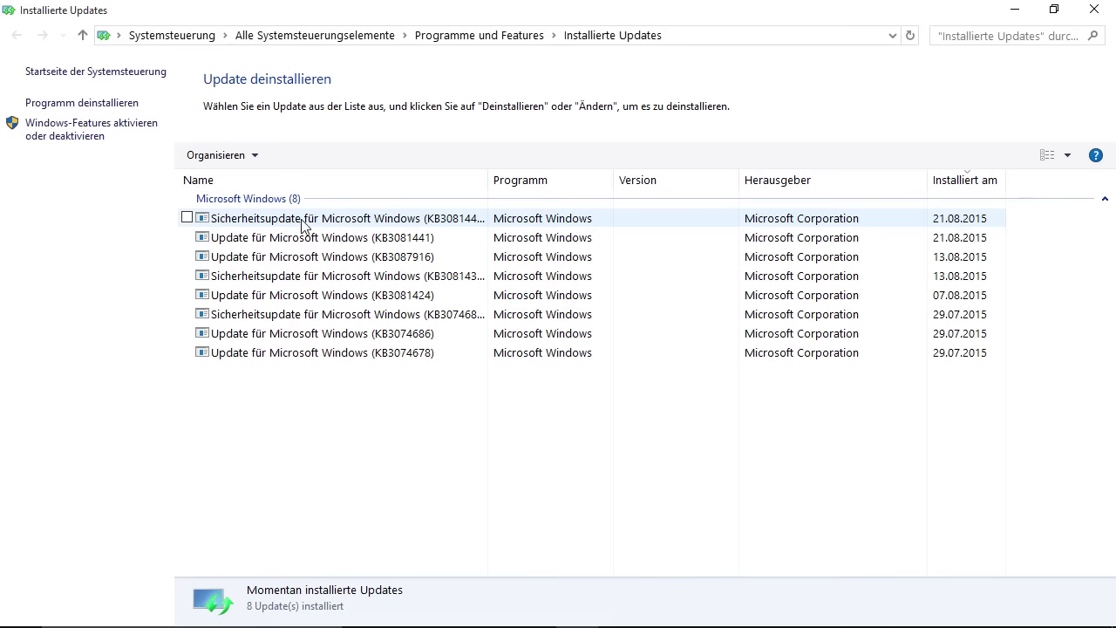
drag(488, 179, 545, 183)
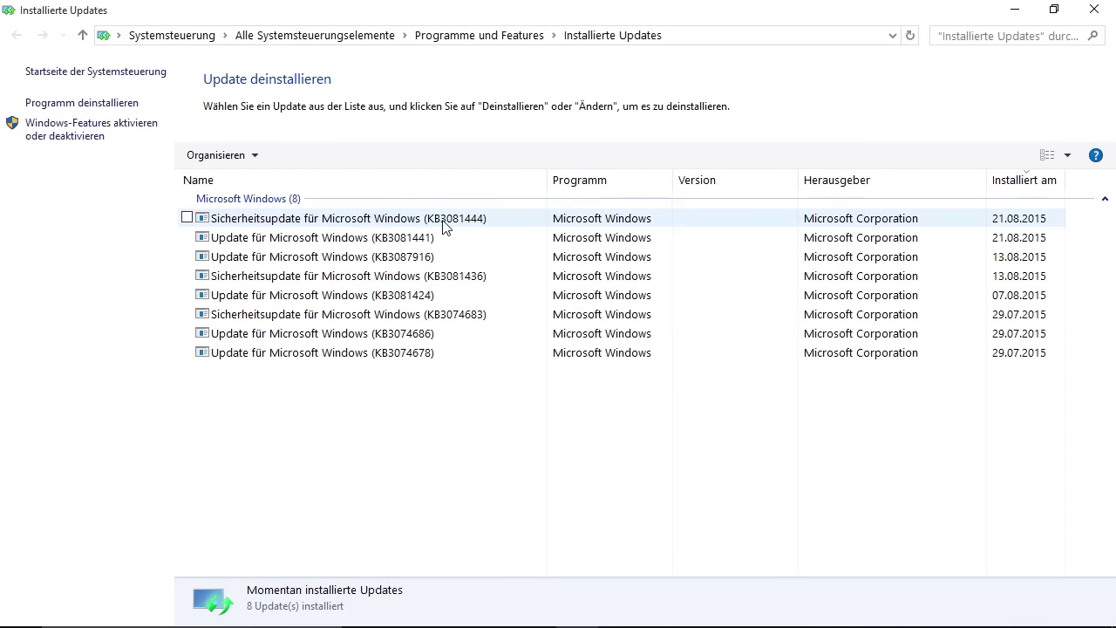
click(188, 219)
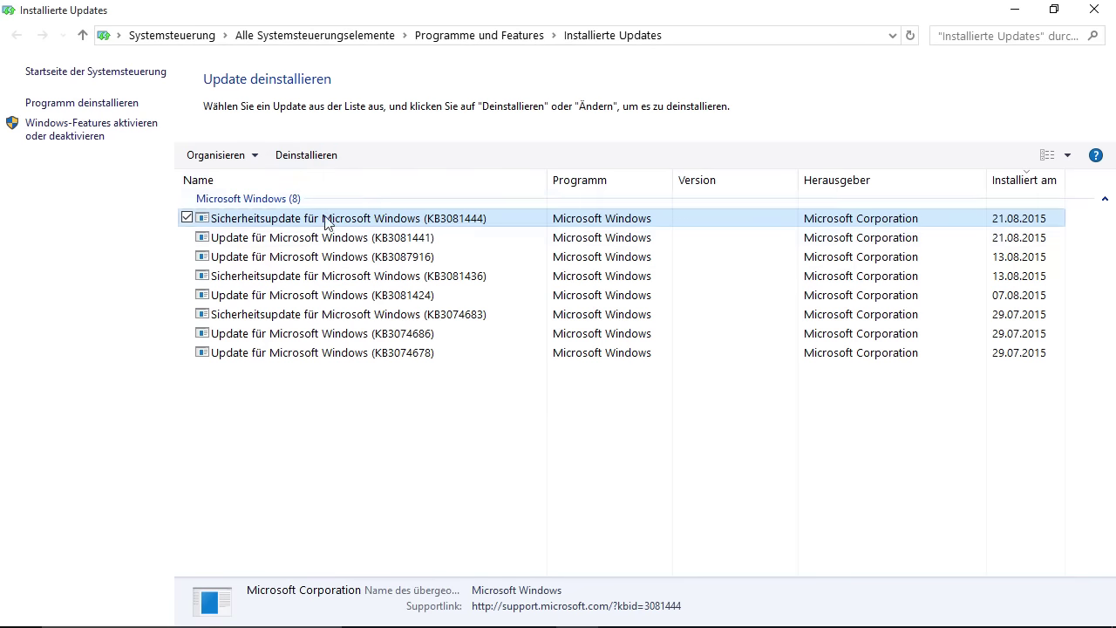
click(1095, 9)
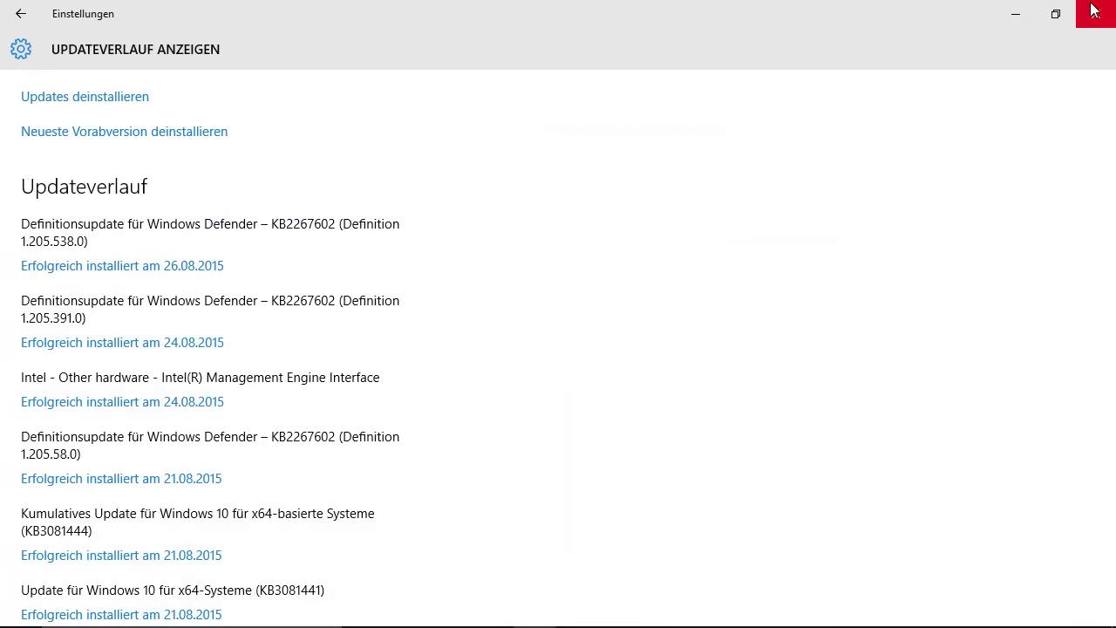
click(25, 13)
click(24, 13)
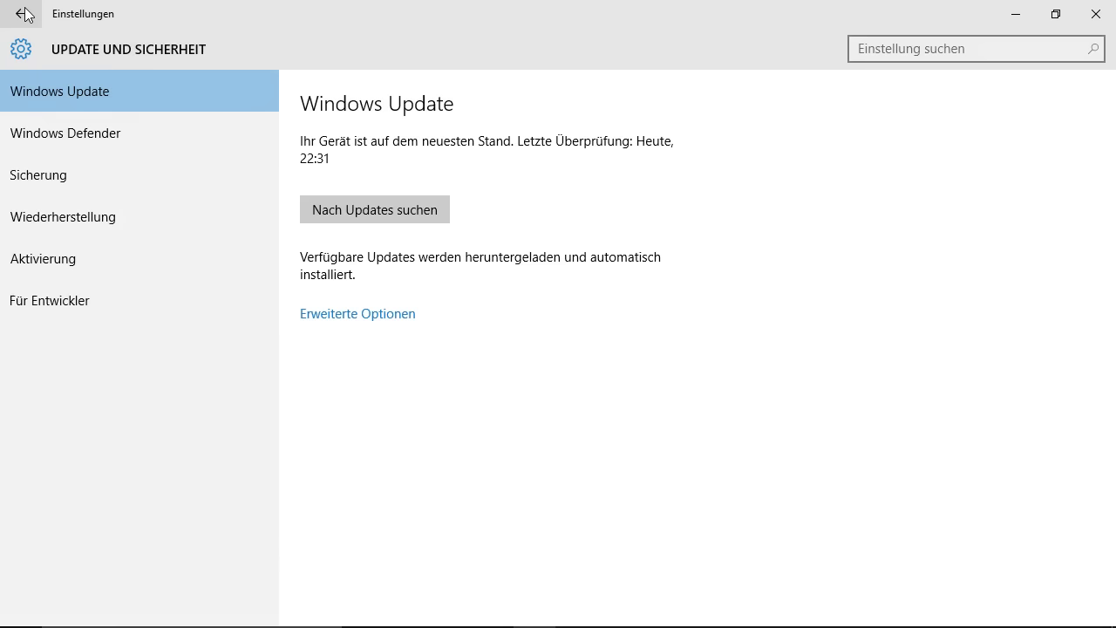
Open the options for resetting the PC under Wiederherstellung, cancel the reset, and return to the settings home page
click(37, 215)
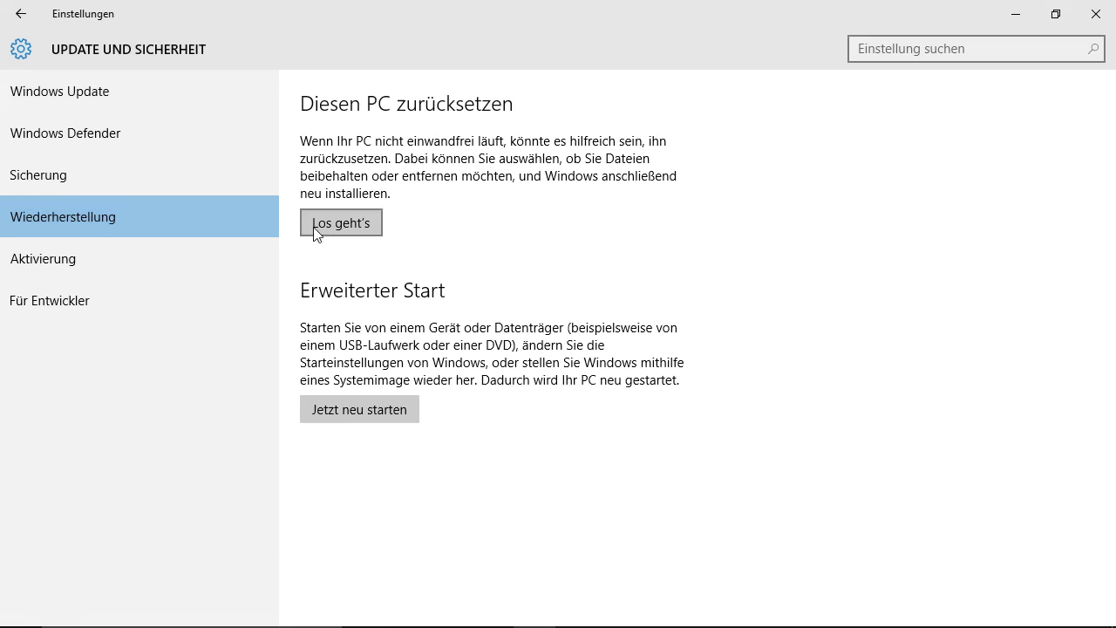
click(358, 224)
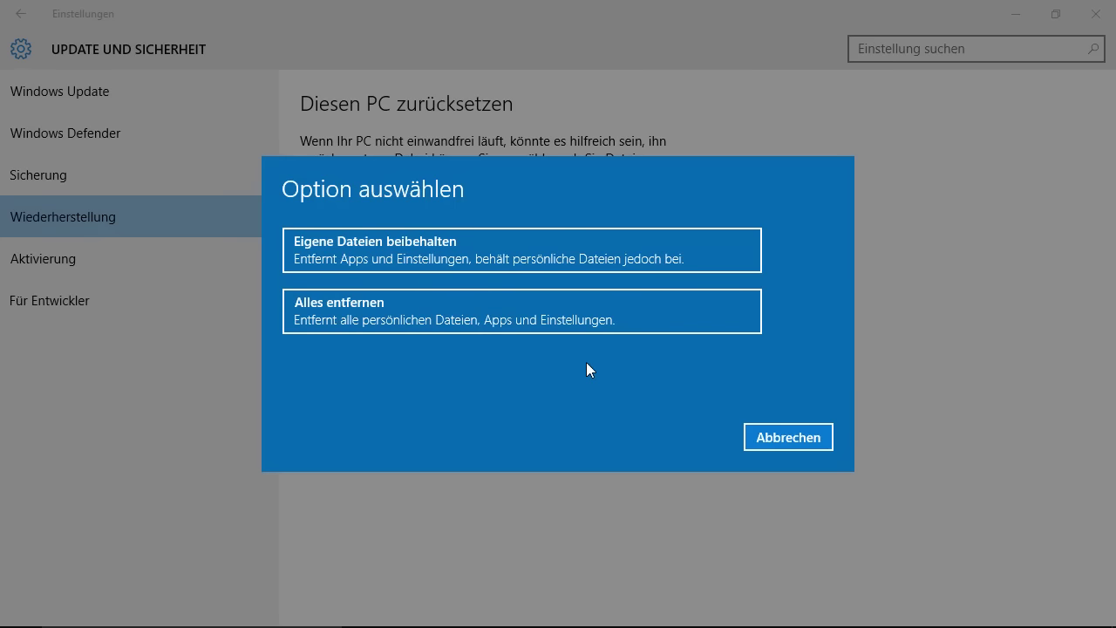
click(772, 436)
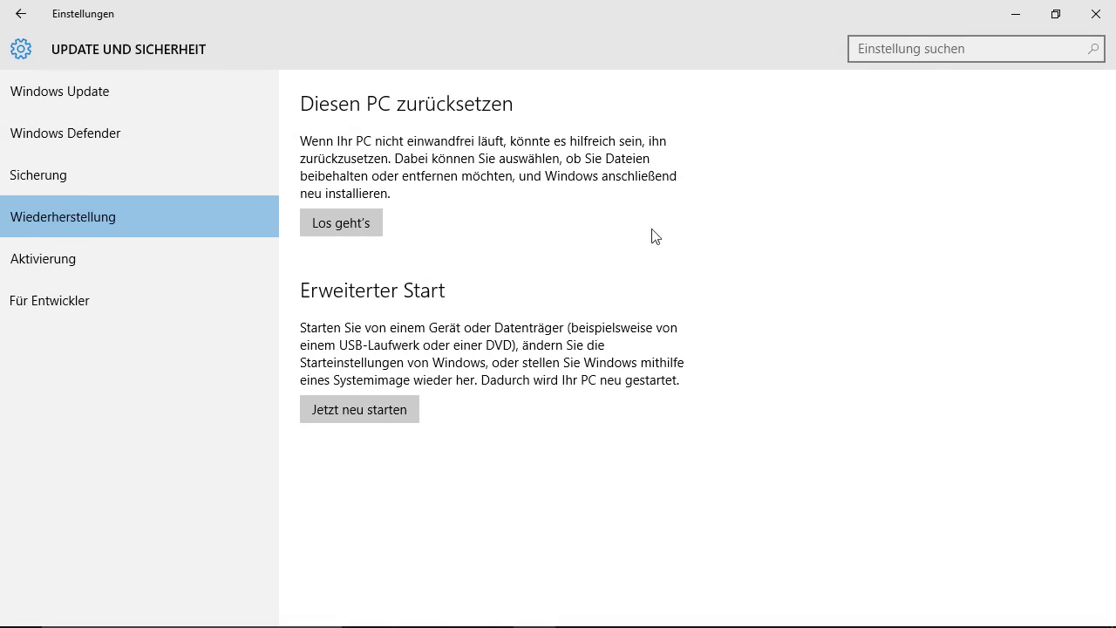
click(21, 16)
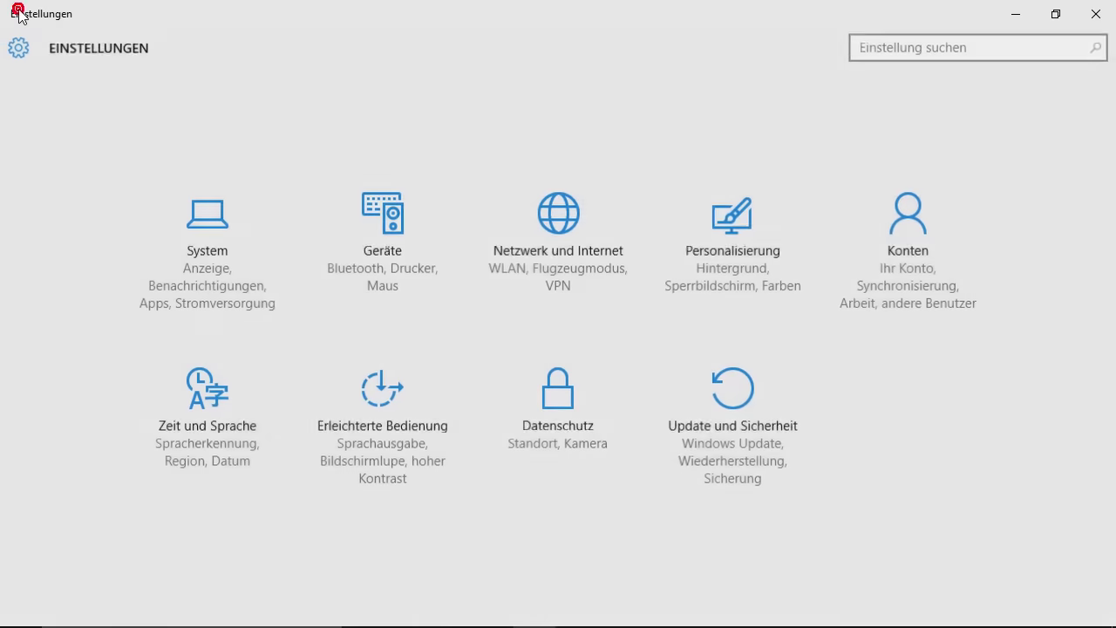